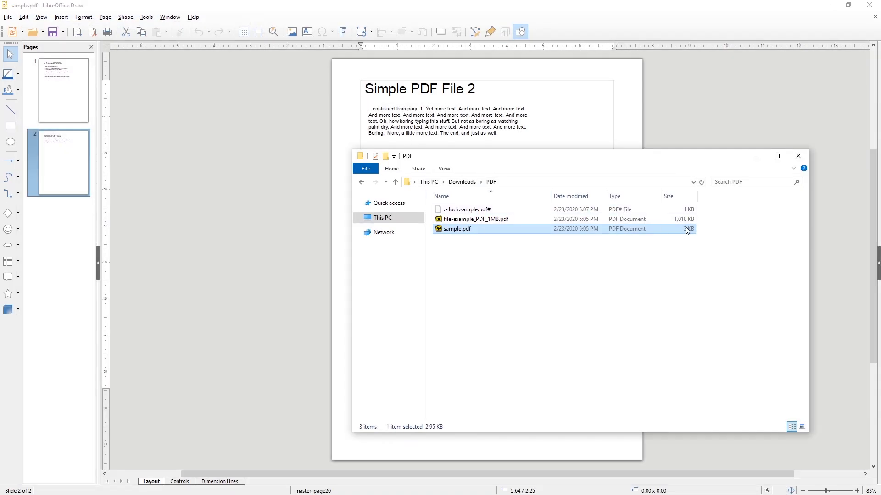
# On page 1, draw a rectangle about 4.40 by 0.45 inches over the paragraph starting "just for use in the Virtual Mechanics tutorials"
pyautogui.click(429, 3)
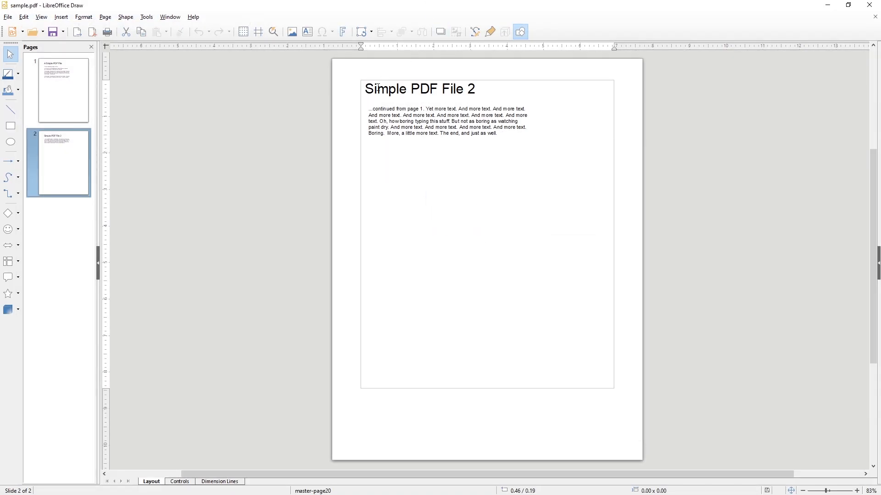
pyautogui.click(33, 81)
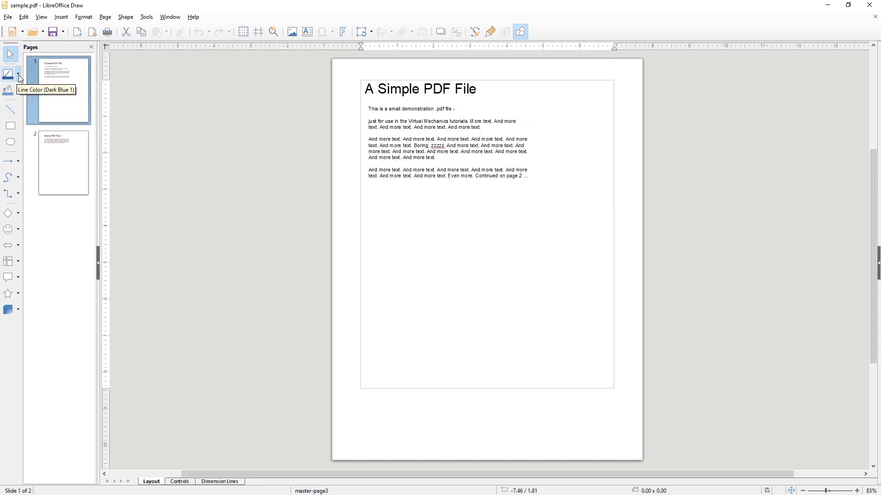
pyautogui.scroll(5, 332, 124)
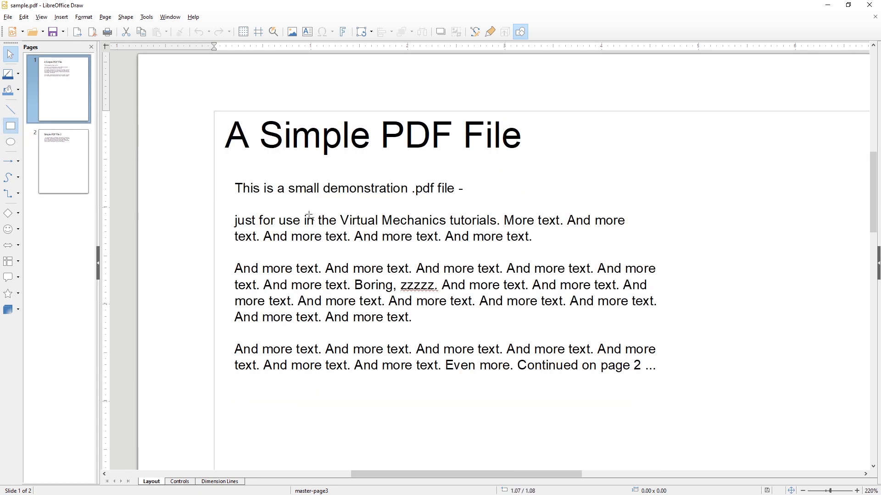
pyautogui.moveTo(223, 203)
pyautogui.mouseDown()
pyautogui.moveTo(599, 274)
pyautogui.moveTo(650, 247)
pyautogui.mouseUp()
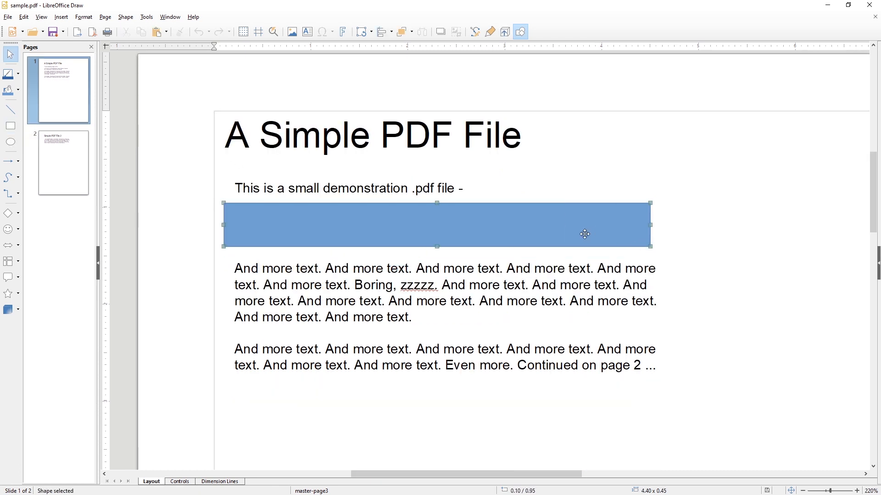
# Set the area fill in the rectangle's graphic style to None
pyautogui.rightClick(376, 222)
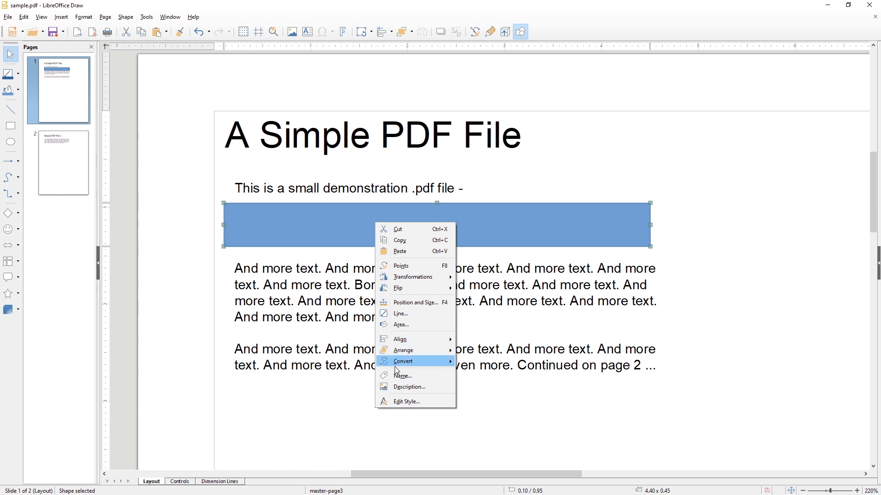
pyautogui.click(393, 397)
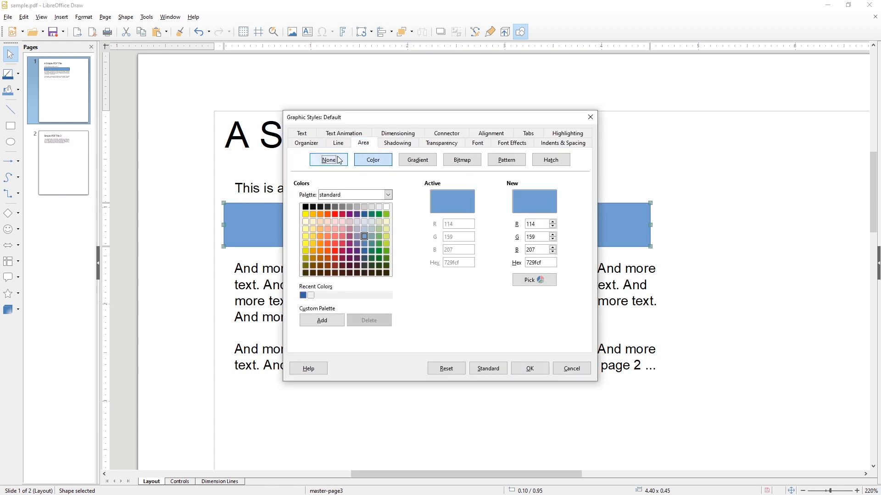
pyautogui.click(329, 159)
pyautogui.click(536, 370)
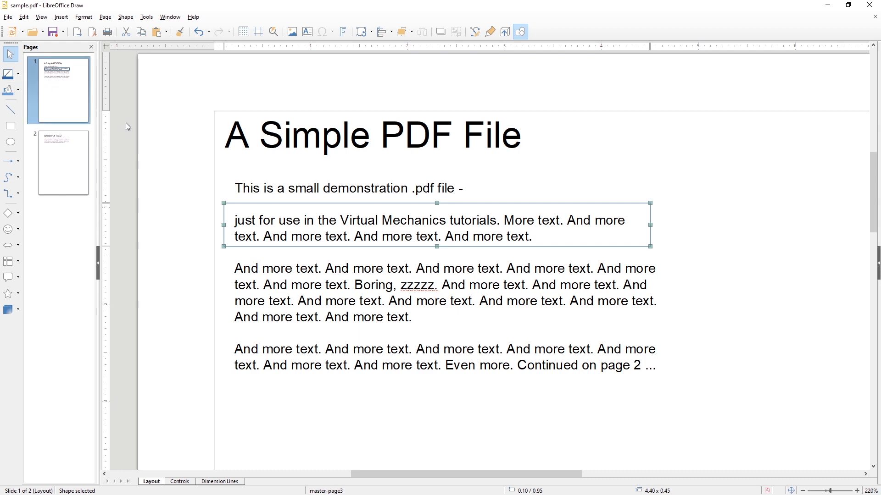
# Set the line width in the rectangle's graphic style to 0.12 inches
pyautogui.rightClick(276, 203)
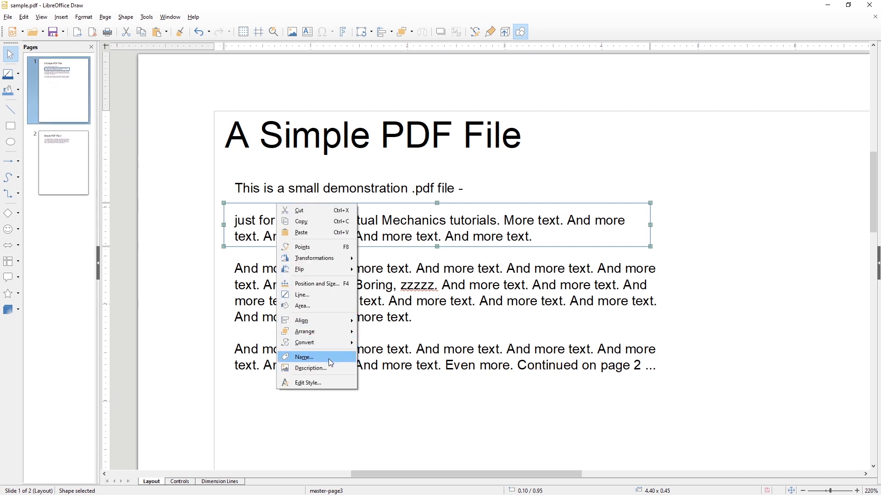
pyautogui.click(326, 384)
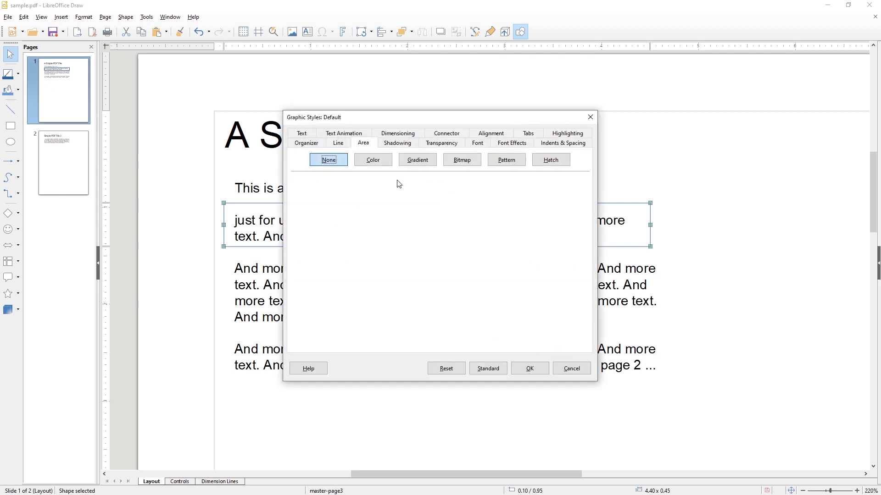
pyautogui.click(338, 144)
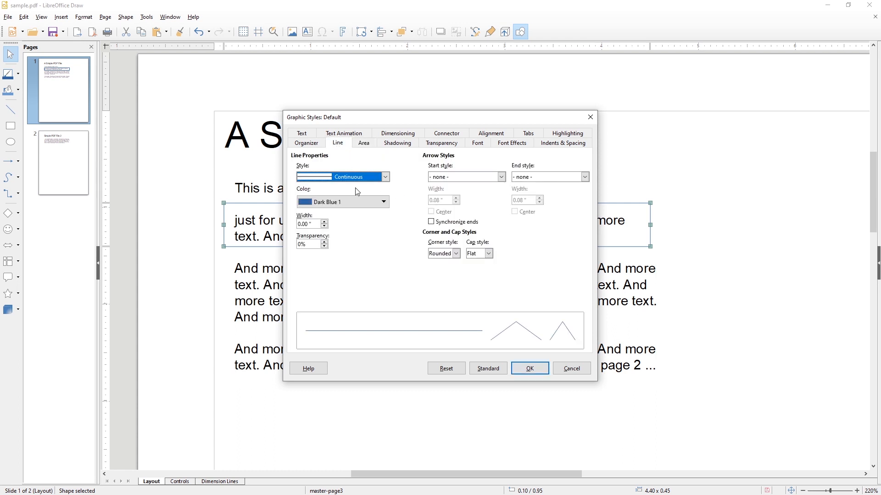
pyautogui.click(324, 222)
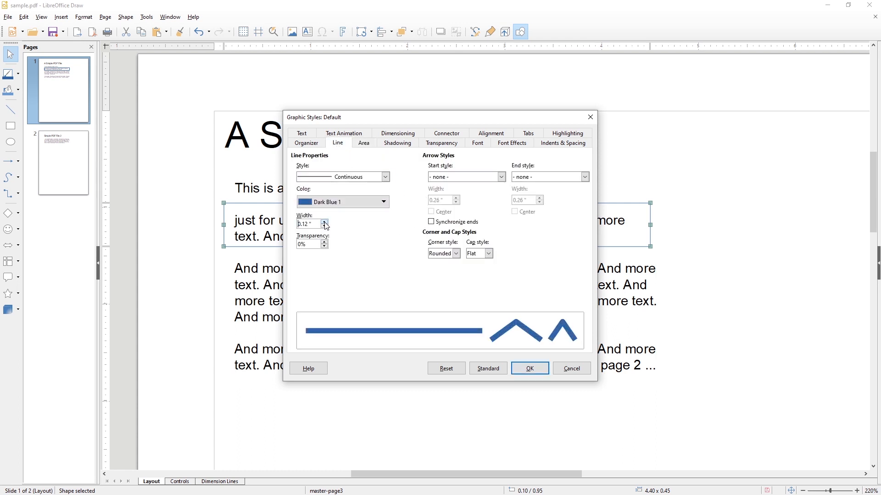
pyautogui.click(518, 368)
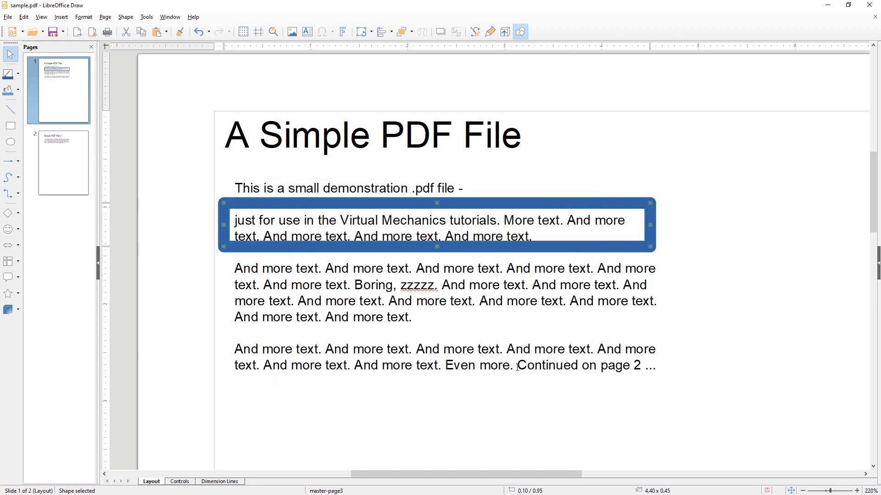
# Reduce the rectangle's outline width to below 0.08 inches in its graphic style
pyautogui.rightClick(334, 208)
pyautogui.click(370, 384)
pyautogui.click(325, 226)
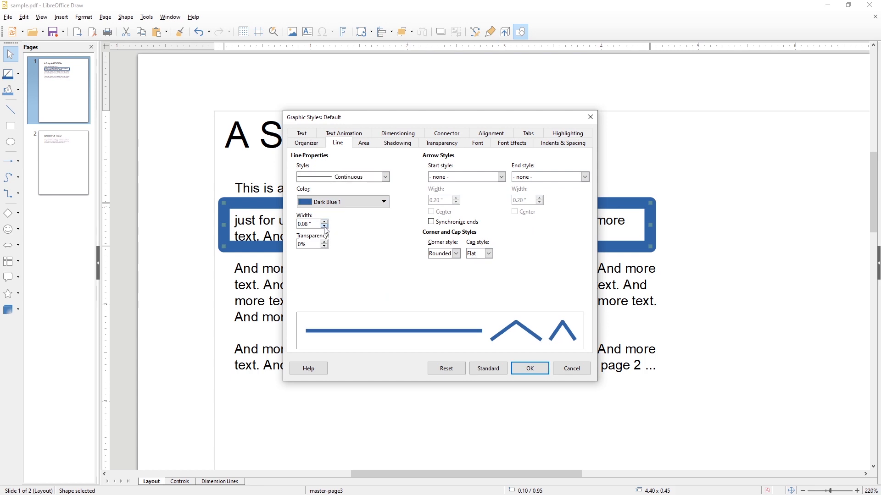
pyautogui.click(325, 226)
pyautogui.click(516, 369)
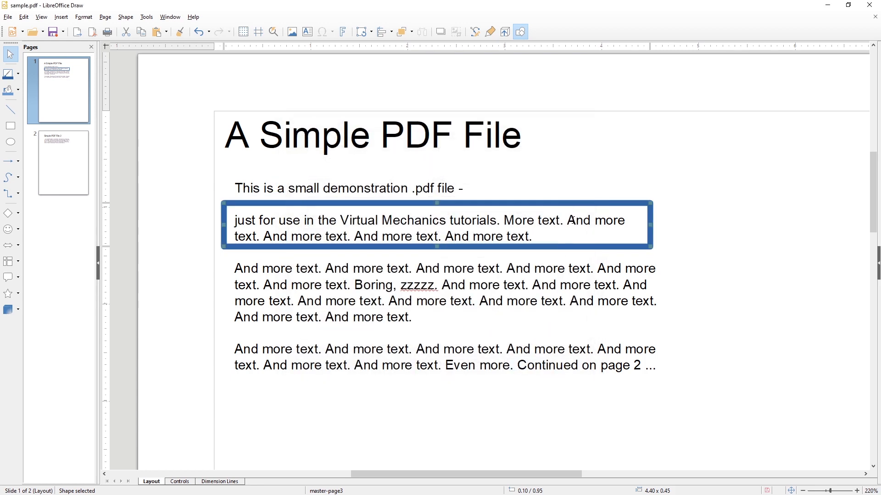
# Nudge the rectangle slightly down around the paragraph and change its outline color to red
pyautogui.press('Down')
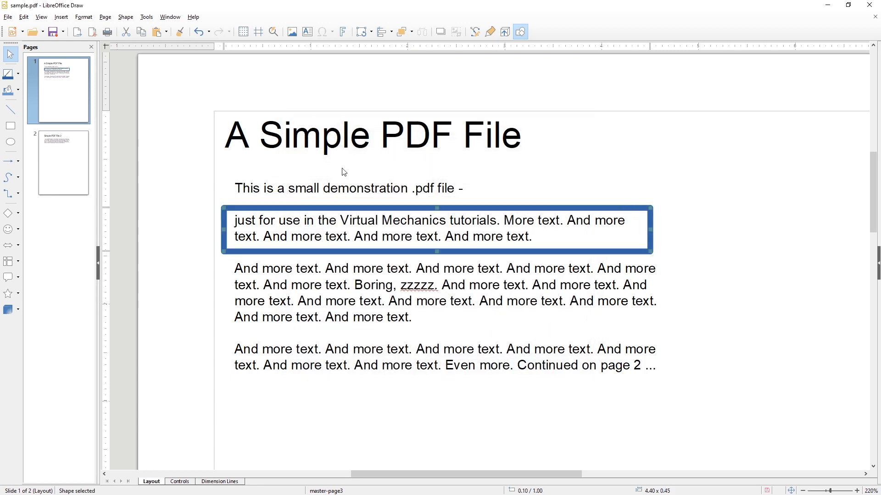
pyautogui.click(18, 74)
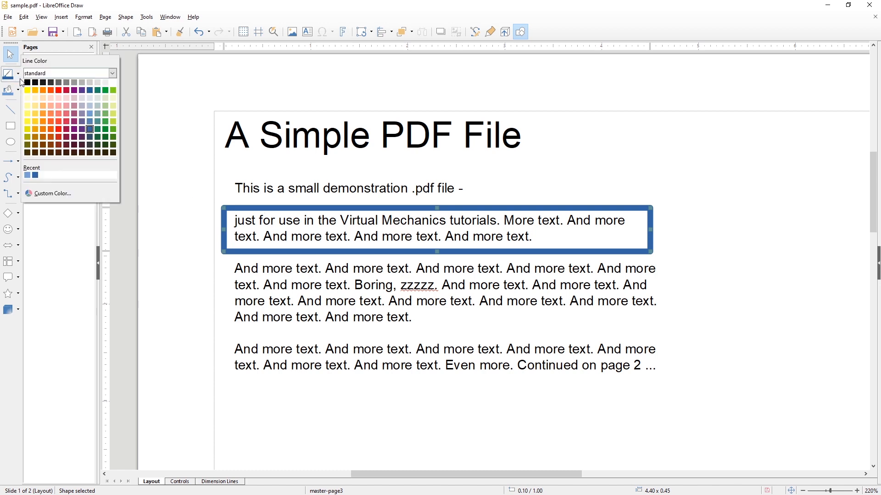
pyautogui.click(58, 91)
pyautogui.click(552, 174)
pyautogui.scroll(-2, 552, 173)
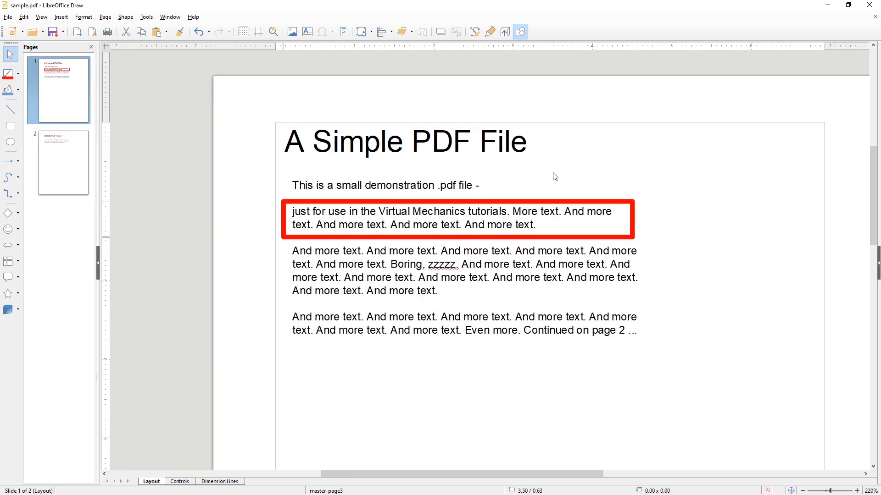
# On page 2, append 0 to the title so it reads "Simple PDF File 20"
pyautogui.click(83, 165)
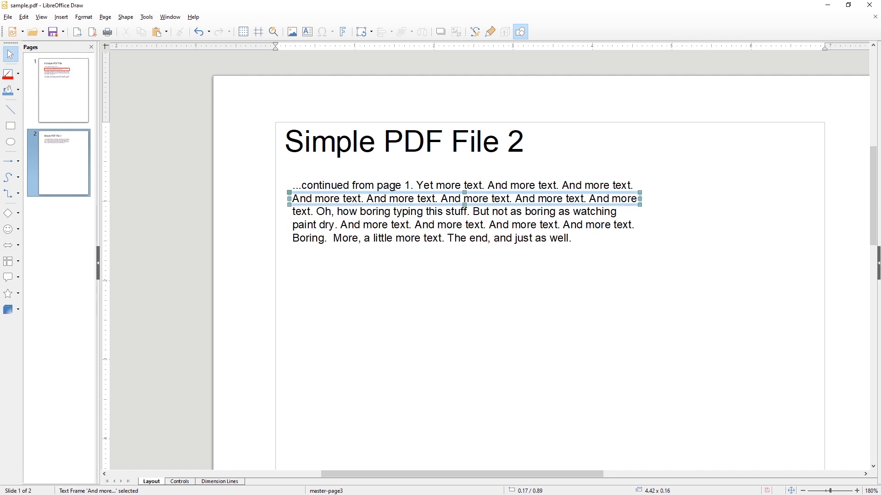
pyautogui.click(395, 186)
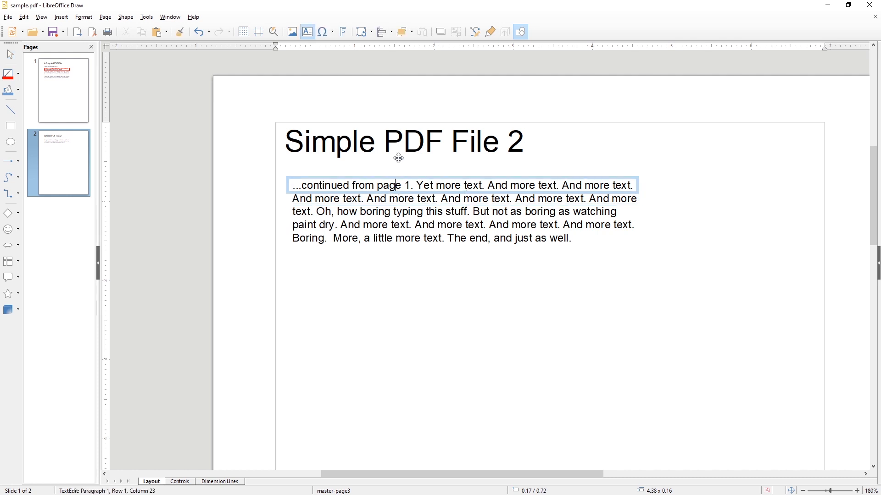
pyautogui.click(512, 139)
pyautogui.write('0')
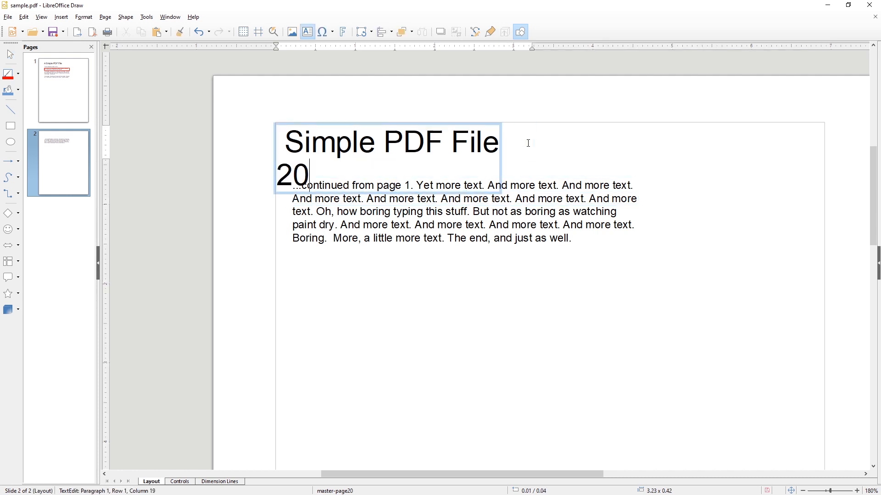
# Resize the page 2 title's text frame to about 4.19 by 0.56 inches so the title fits on one line
pyautogui.click(501, 137)
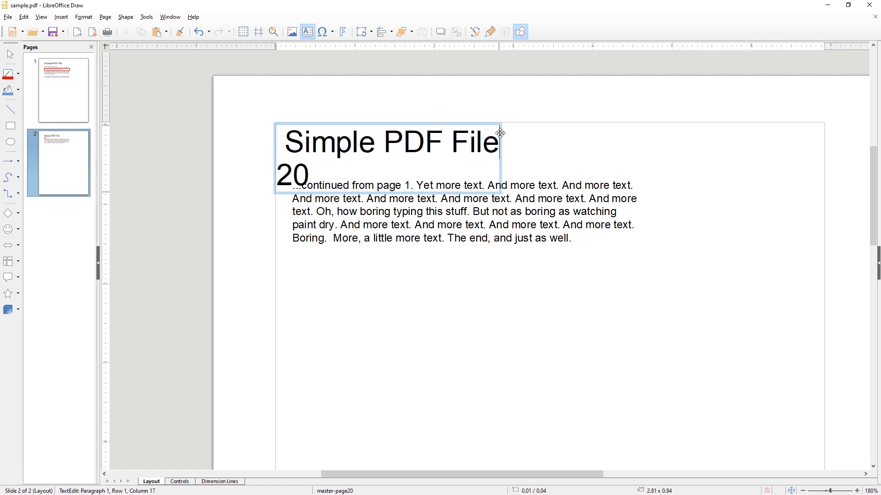
pyautogui.click(500, 133)
pyautogui.moveTo(500, 159); pyautogui.dragTo(609, 159)
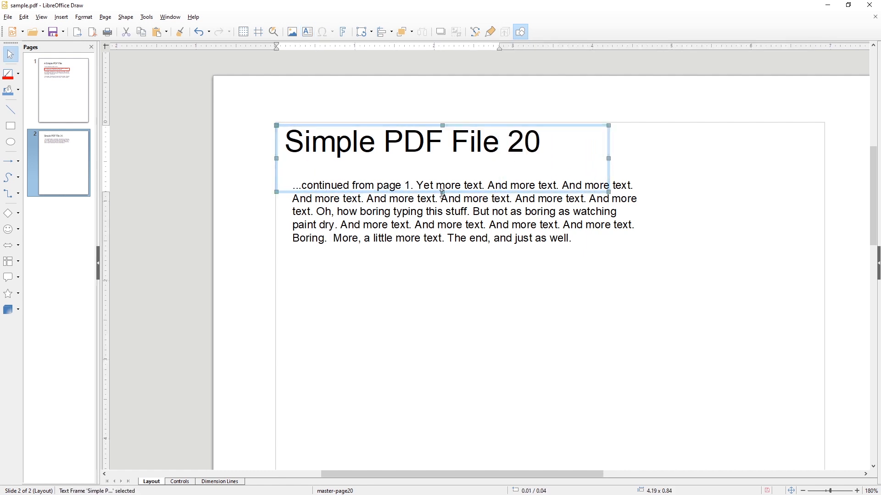
pyautogui.click(482, 278)
pyautogui.click(533, 146)
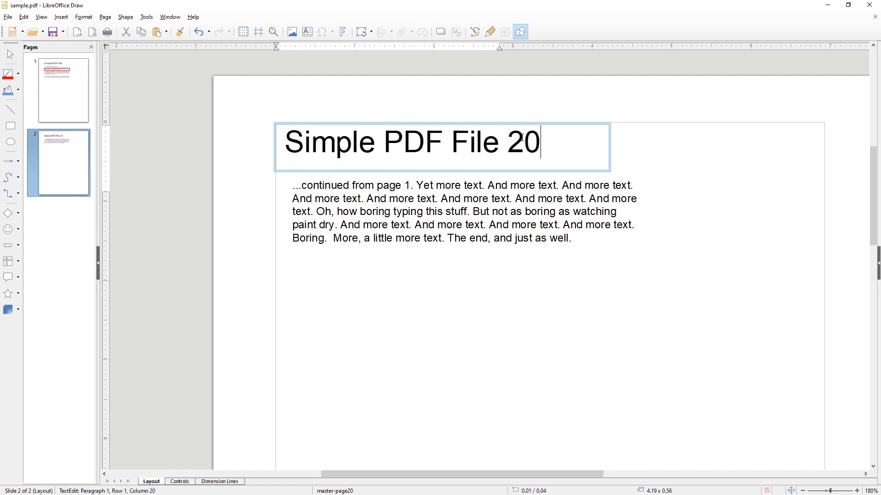
# Append "More stuff here" to the end of the first body text line on page 2
pyautogui.click(576, 212)
pyautogui.click(583, 225)
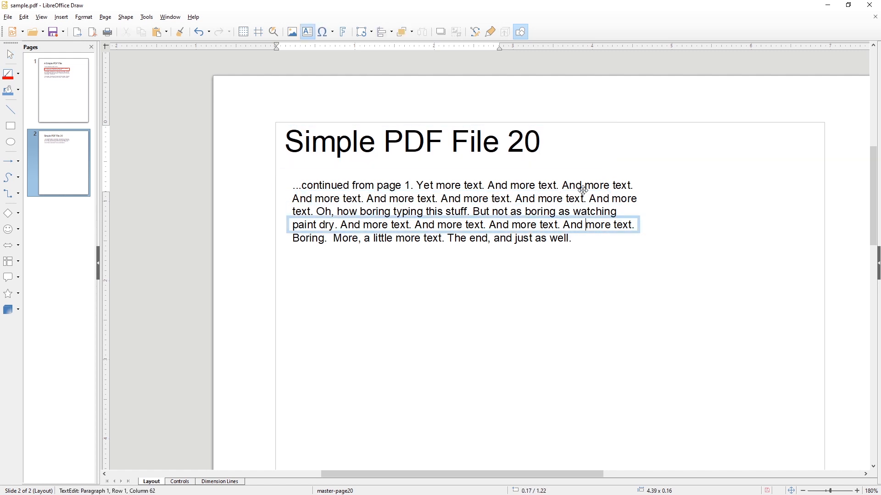
pyautogui.click(583, 198)
pyautogui.click(582, 186)
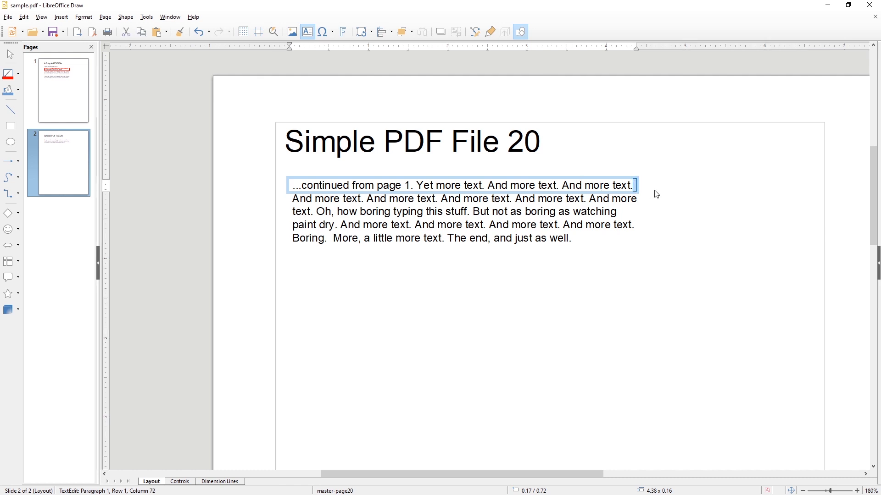
pyautogui.write('More stuff here')
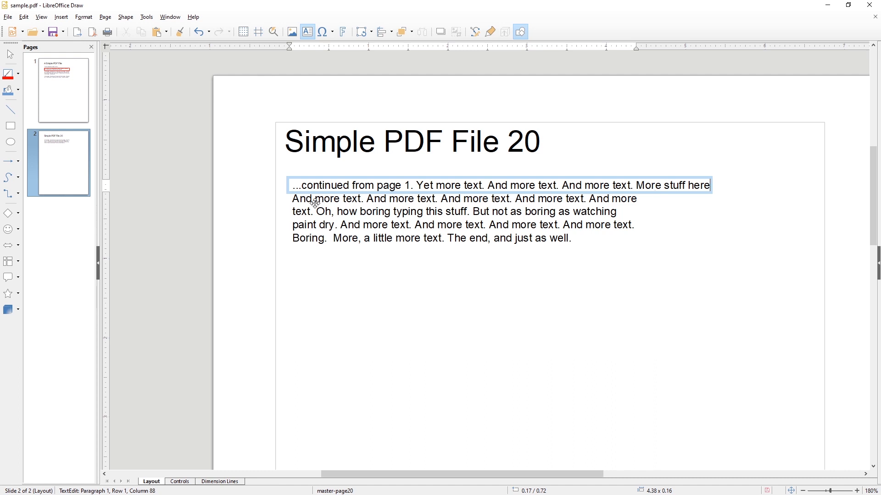
pyautogui.click(506, 275)
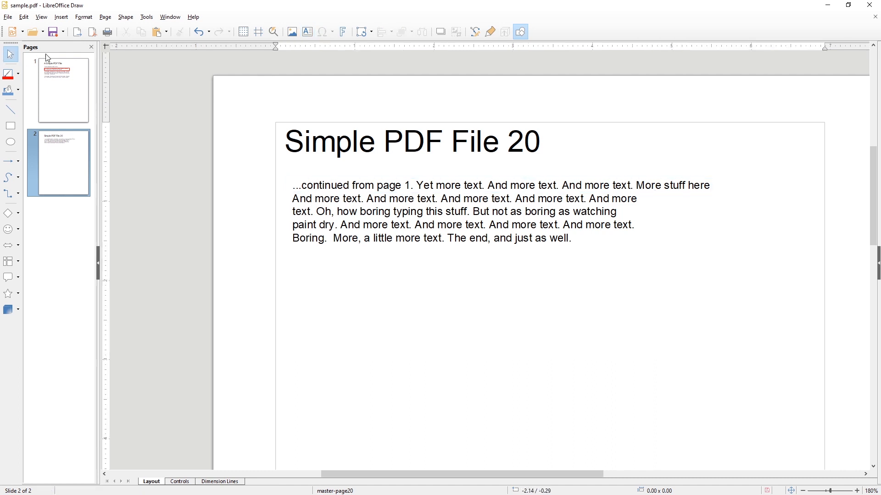
# Export all pages as a PDF named sample-edited.pdf in the Downloads PDF folder, keeping the default PDF options
pyautogui.click(8, 17)
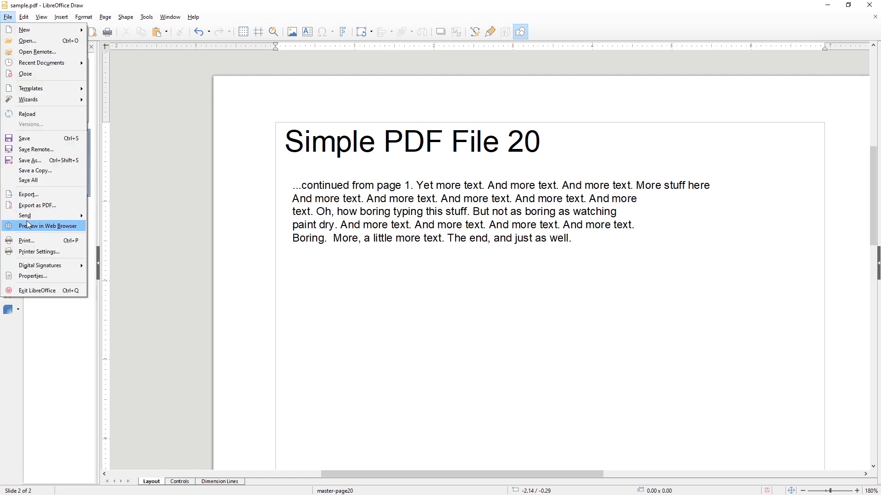
pyautogui.click(67, 206)
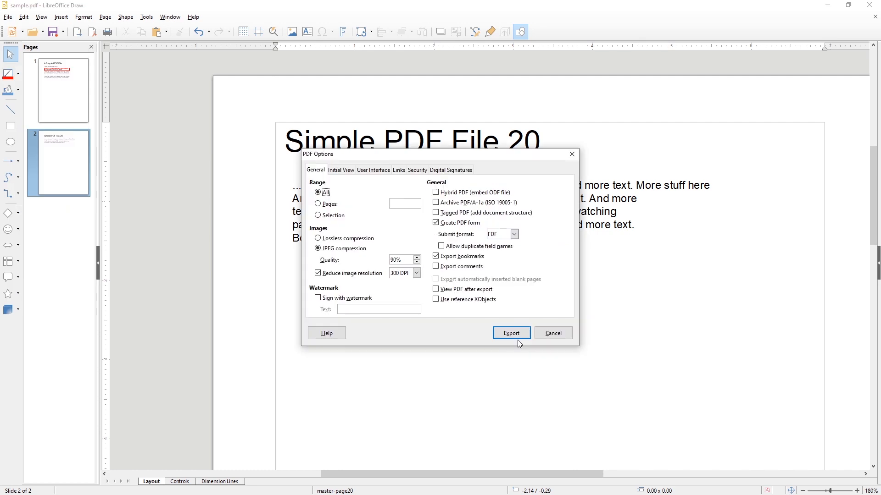
pyautogui.click(512, 338)
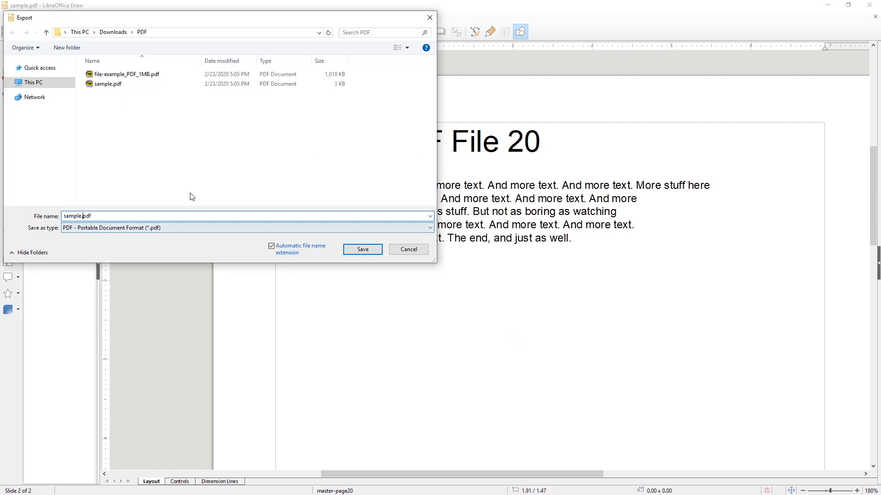
pyautogui.press('Right')
pyautogui.write('-ed')
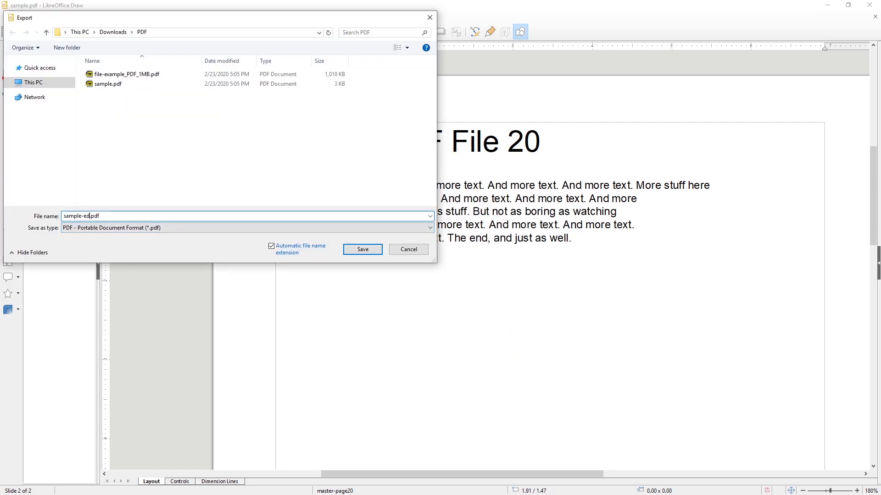
pyautogui.write('ited')
pyautogui.press('Return')
# Switch to the PDF folder, compare the sizes of sample.pdf and sample-edited.pdf, and open sample-edited.pdf to check its pages
pyautogui.click(827, 5)
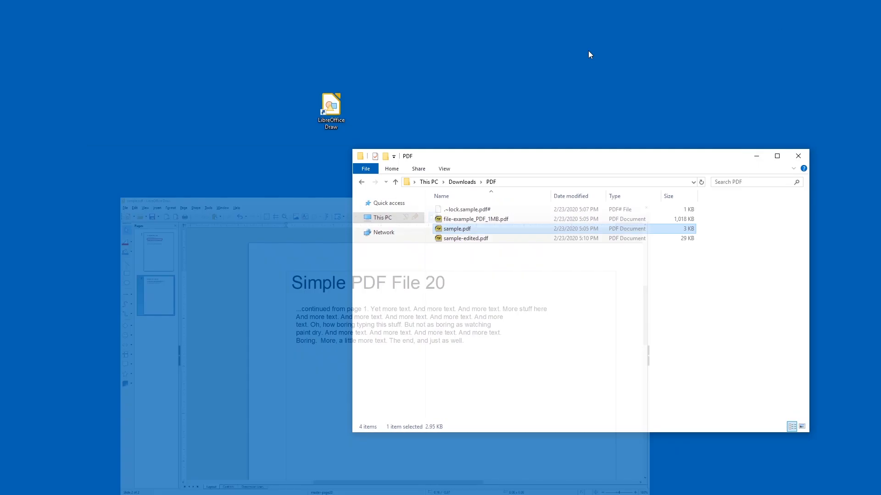
pyautogui.click(459, 231)
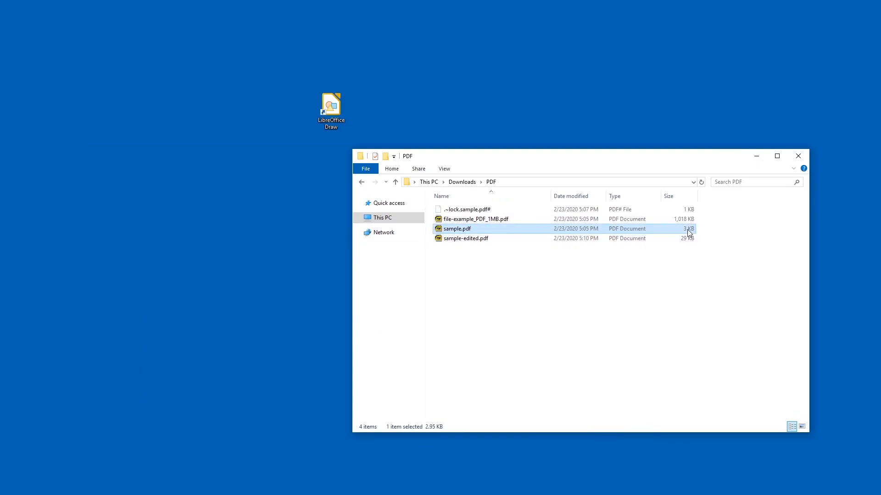
pyautogui.click(693, 242)
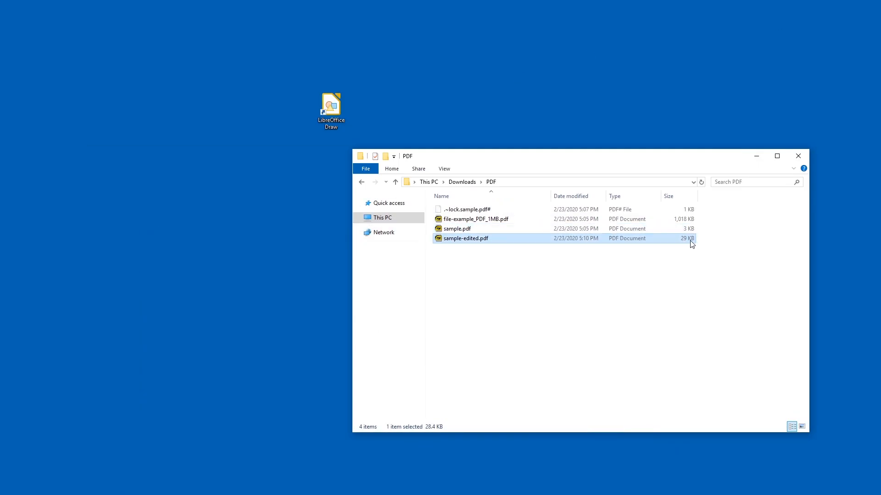
pyautogui.doubleClick(691, 244)
pyautogui.scroll(-1, 601, 233)
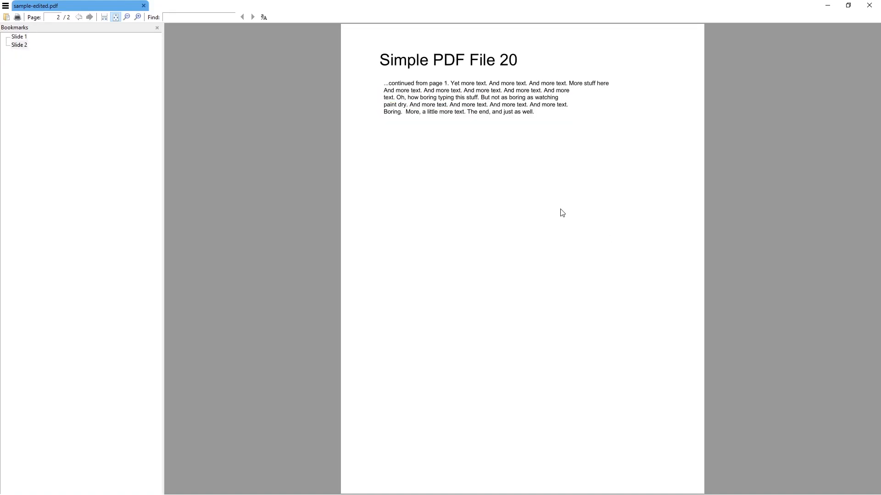
# Check both pages of sample-edited.pdf, close it, and select sample.pdf in the PDF folder to read its size
pyautogui.scroll(1, 560, 212)
pyautogui.scroll(-1, 550, 202)
pyautogui.hotkey('alt', 'F4')
pyautogui.click(606, 229)
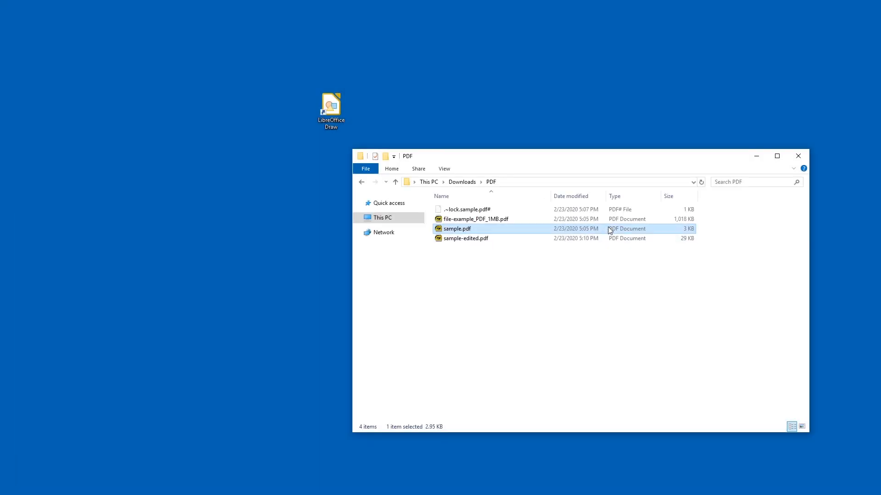
# Reopen sample-edited.pdf and test its Slide 1 and Slide 2 bookmarks
pyautogui.doubleClick(531, 241)
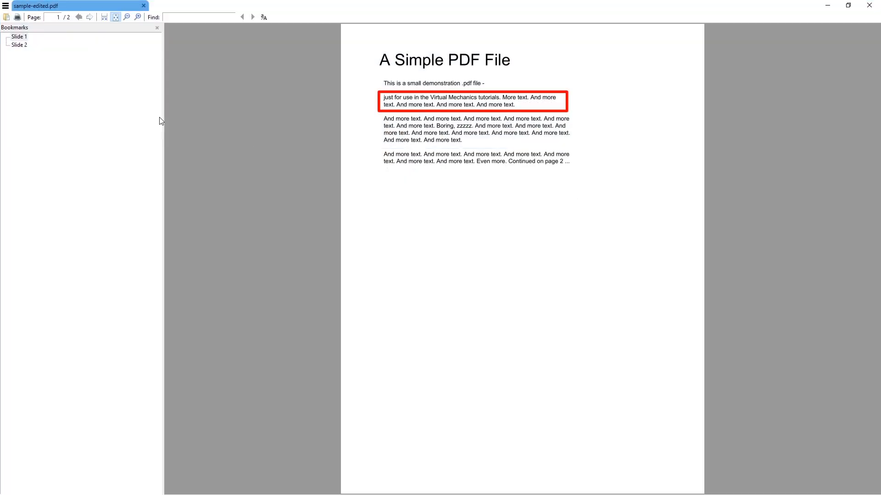
pyautogui.click(19, 45)
pyautogui.click(22, 38)
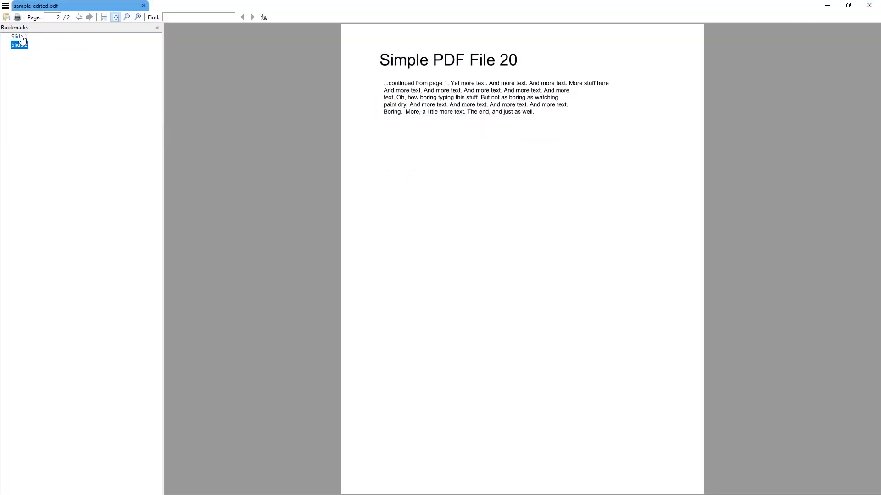
pyautogui.click(21, 46)
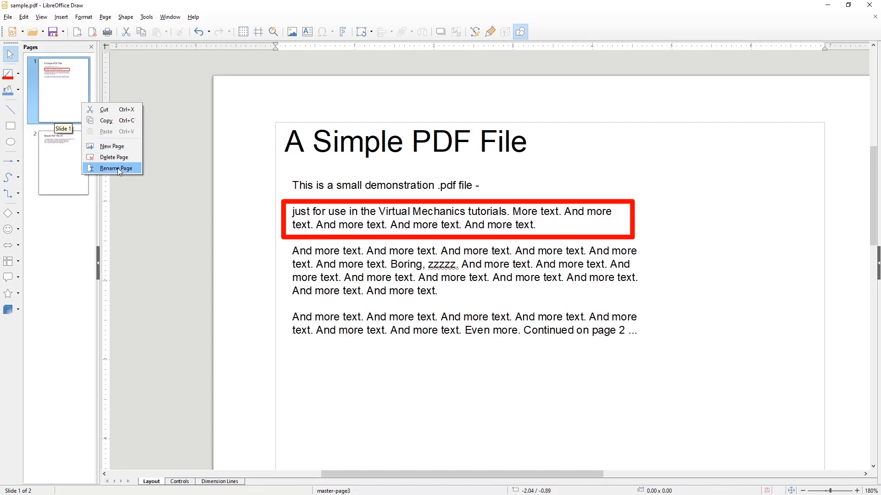
# Rename the first page of sample.pdf in LibreOffice Draw as "Page 1"
pyautogui.click(117, 168)
pyautogui.write('Page 1')
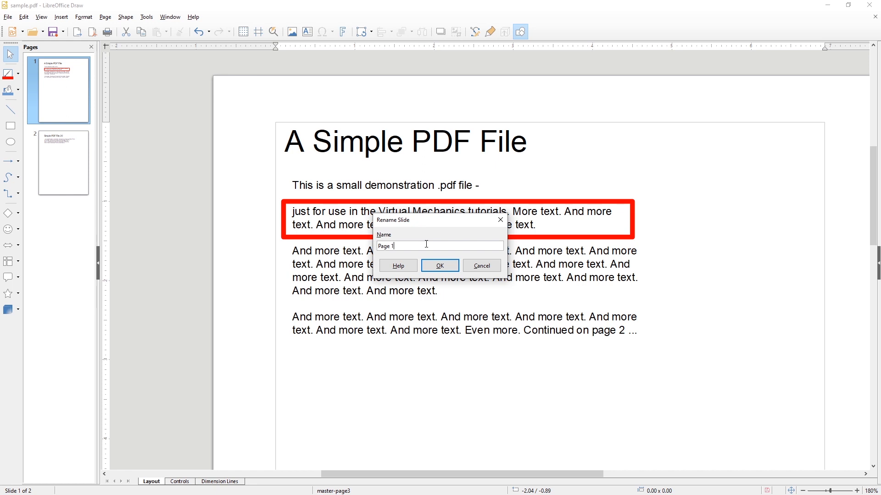
pyautogui.press('Return')
# Rename the second page as "This is a better name"
pyautogui.rightClick(47, 163)
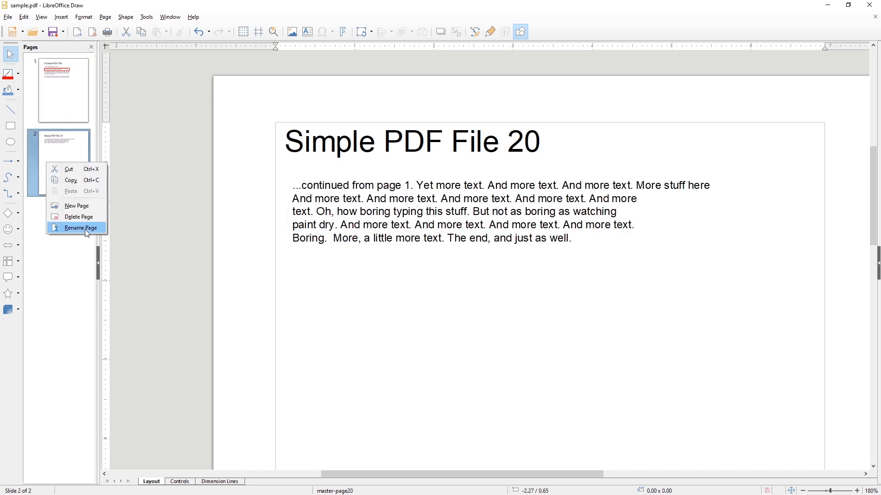
pyautogui.click(87, 233)
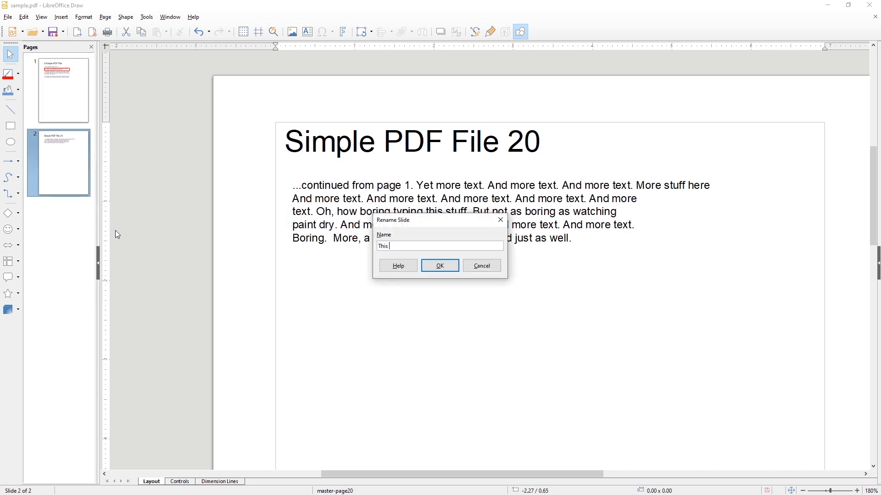
pyautogui.write('This is a better name')
pyautogui.press('Return')
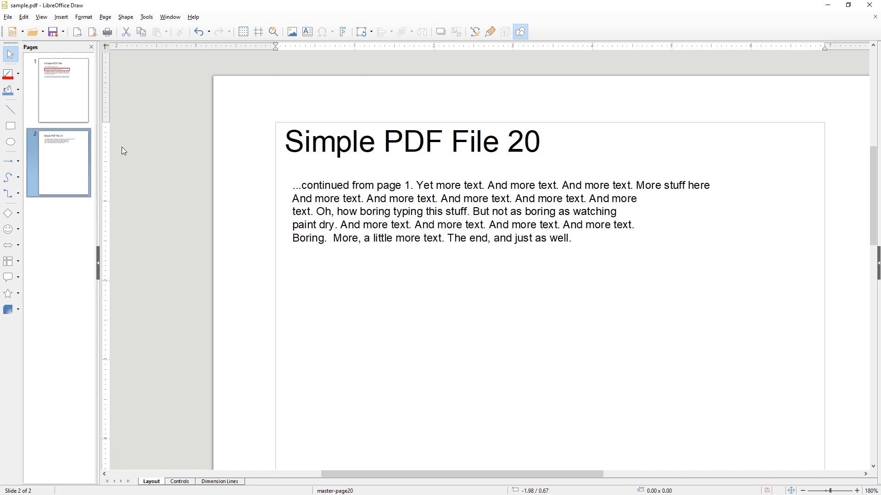
# Export the document directly as PDF, replacing sample-edited.pdf in the Downloads PDF folder
pyautogui.click(93, 32)
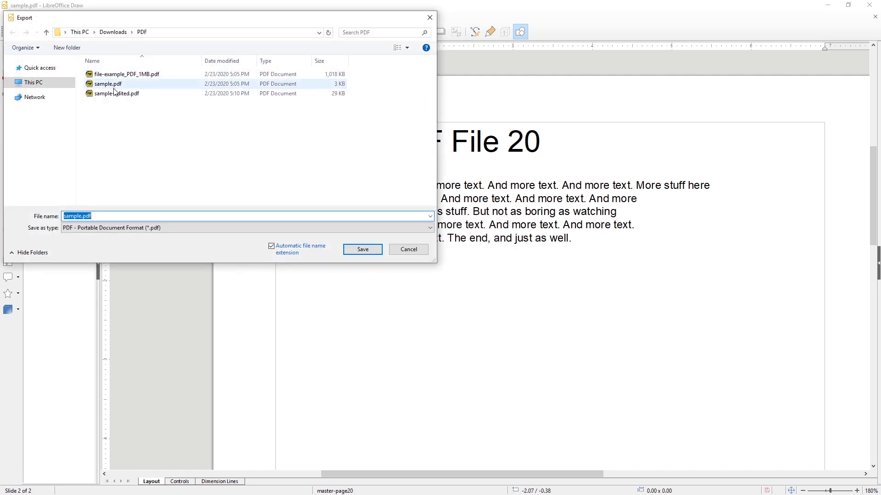
pyautogui.doubleClick(114, 92)
pyautogui.click(473, 252)
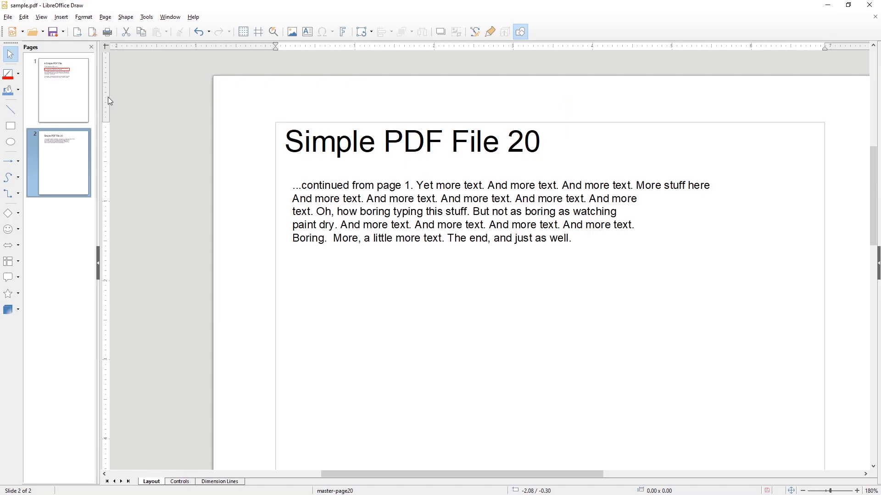
# Export all pages as PDF with bookmark export turned off, replace sample-edited.pdf, and check the file in the PDF folder
pyautogui.click(11, 18)
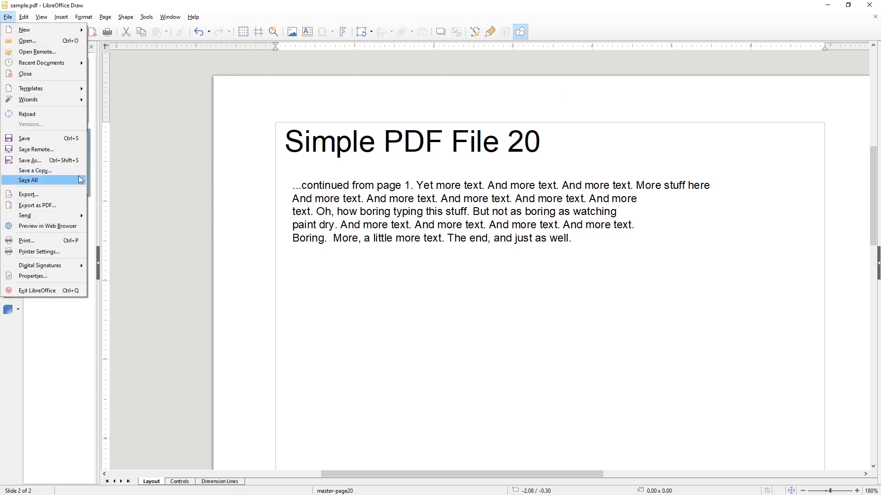
pyautogui.click(63, 207)
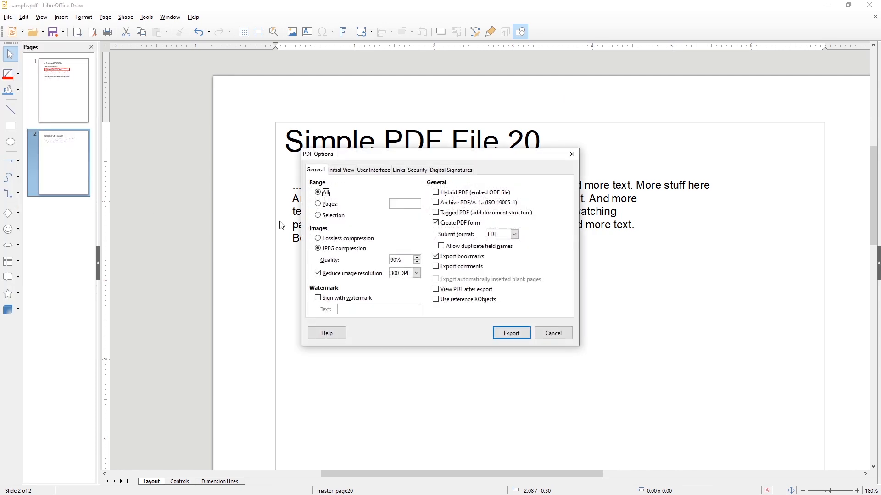
pyautogui.click(436, 257)
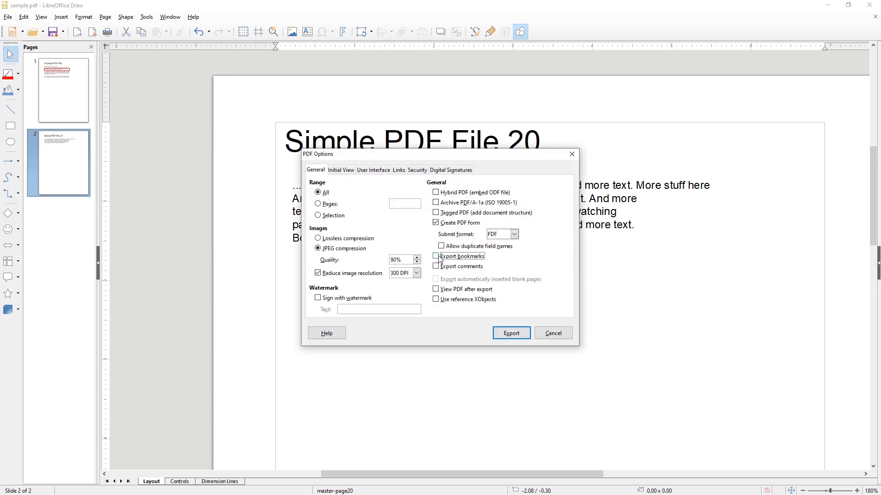
pyautogui.click(506, 333)
pyautogui.click(134, 95)
pyautogui.press('Return')
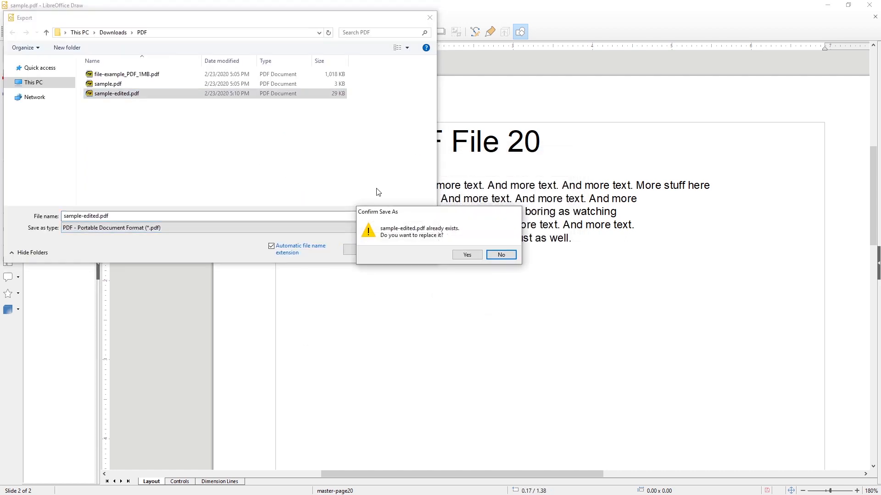
pyautogui.click(464, 251)
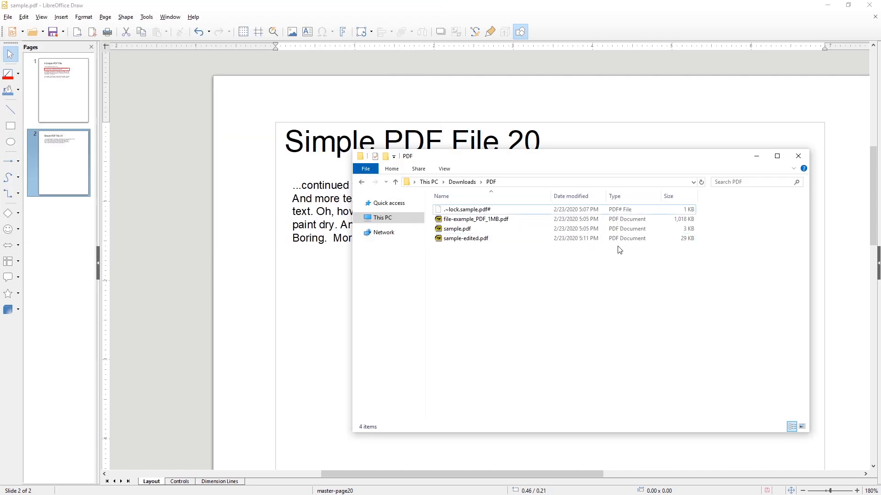
pyautogui.click(655, 239)
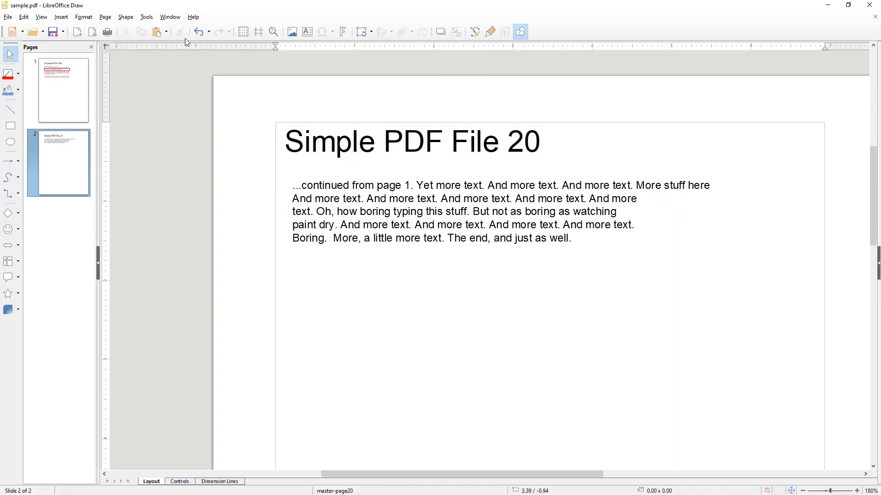
# Open file-example_PDF_1MB.pdf in LibreOffice Draw and maximize its window
pyautogui.click(34, 35)
pyautogui.doubleClick(129, 84)
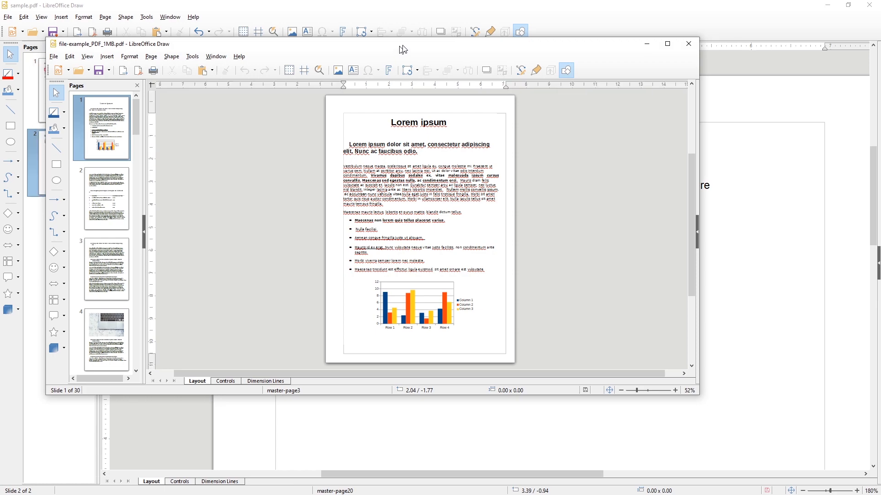
pyautogui.doubleClick(400, 45)
# In page 1's chart, stretch Row 2's yellow bar to about 1.80 inches tall and shorten Row 4's blue bar
pyautogui.scroll(3, 471, 144)
pyautogui.scroll(-5, 478, 140)
pyautogui.scroll(5, 528, 166)
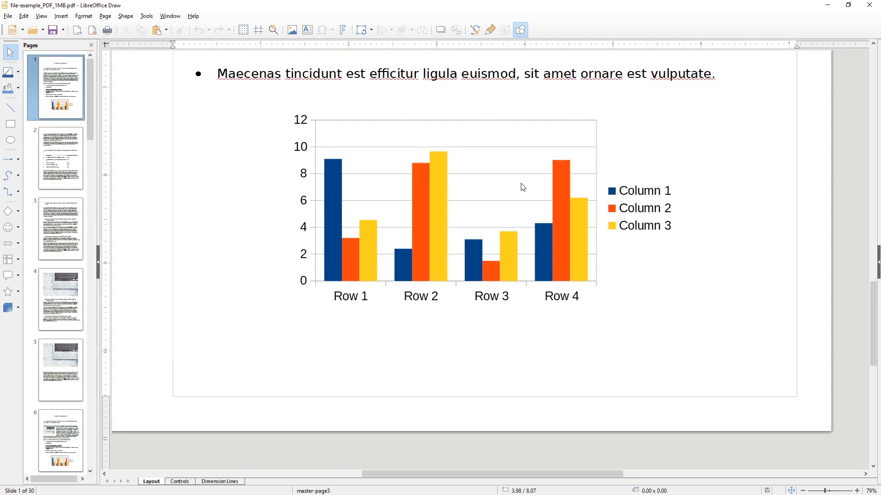
pyautogui.scroll(2, 486, 179)
pyautogui.click(451, 216)
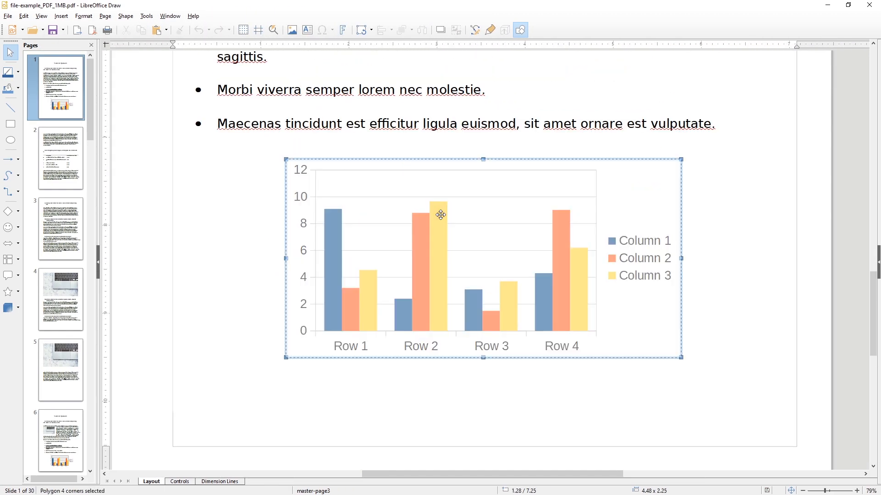
pyautogui.click(440, 215)
pyautogui.moveTo(438, 199); pyautogui.dragTo(438, 168)
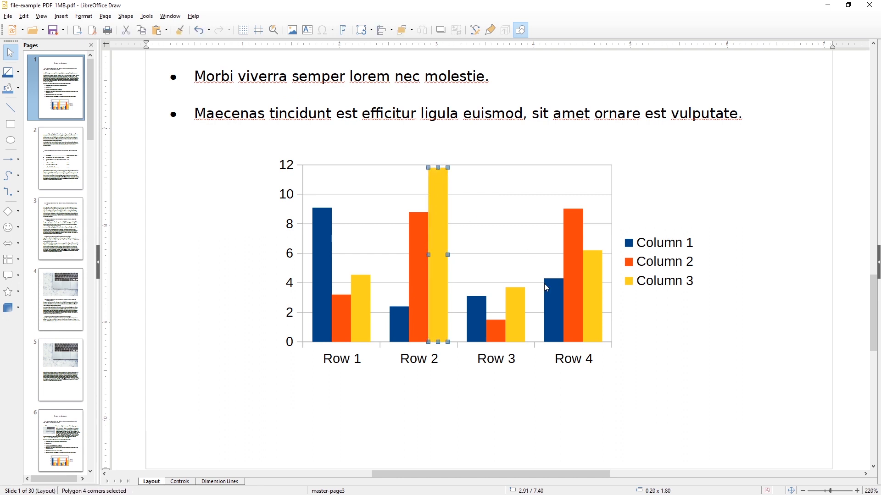
pyautogui.click(552, 282)
pyautogui.moveTo(554, 278); pyautogui.dragTo(555, 302)
# Go to page 2 and inspect how the table header's last two "Lorem ipsum" entries are grouped in one text frame
pyautogui.click(77, 185)
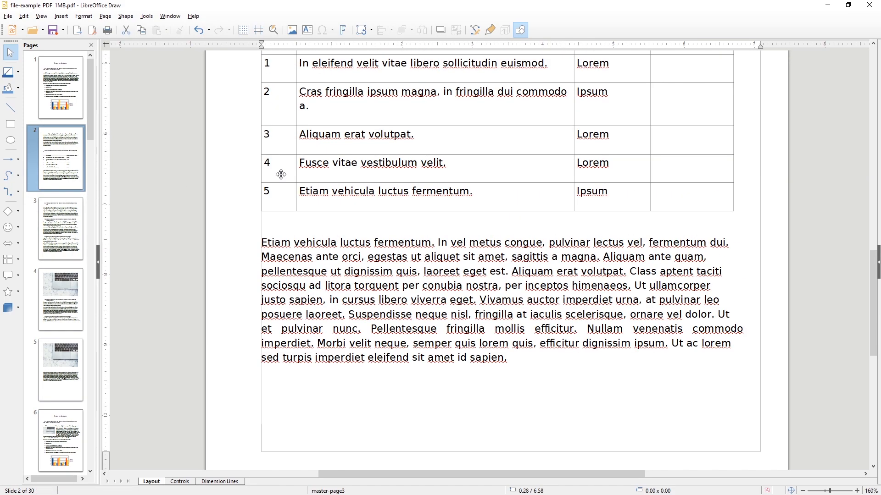
pyautogui.scroll(4, 281, 174)
pyautogui.click(665, 222)
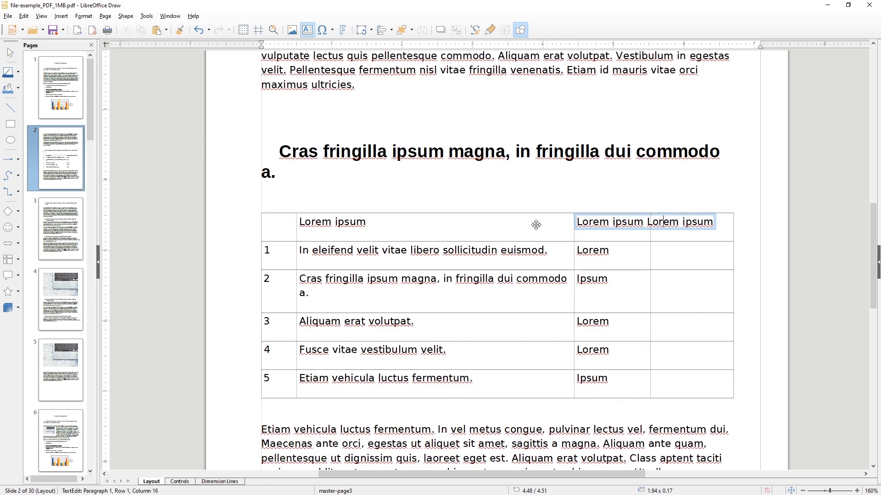
pyautogui.click(529, 199)
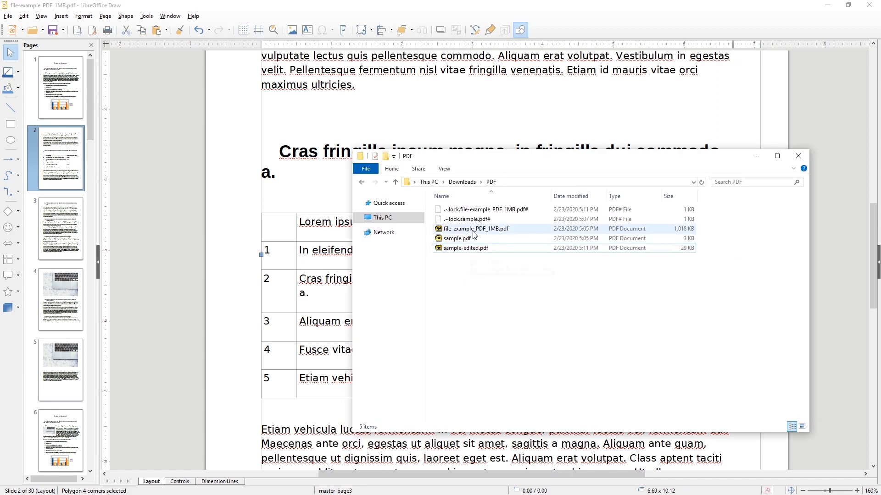
# Open file-example_PDF_1MB.pdf from the PDF folder in the PDF viewer and compare page 2's table header with the Draw version
pyautogui.doubleClick(472, 229)
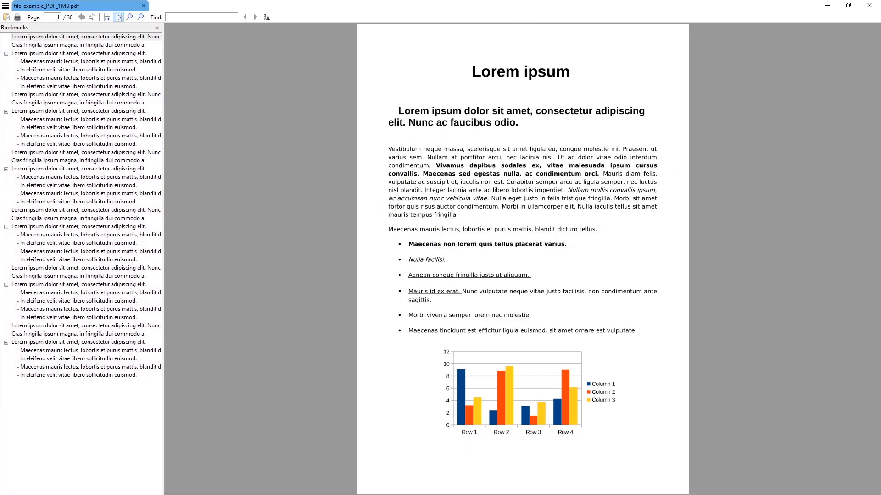
pyautogui.scroll(-1, 509, 149)
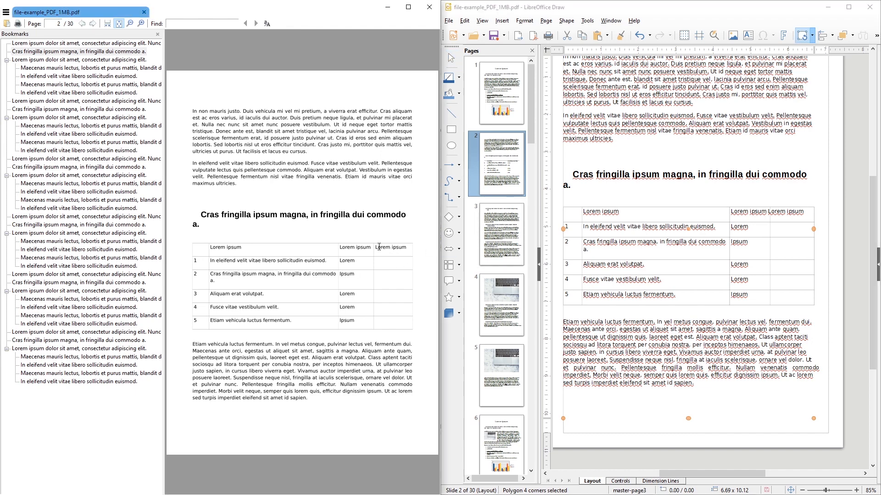
pyautogui.moveTo(345, 248); pyautogui.dragTo(365, 249)
# Insert spaces before the last "Lorem ipsum" in page 2's table header so it starts inside the final column
pyautogui.click(783, 212)
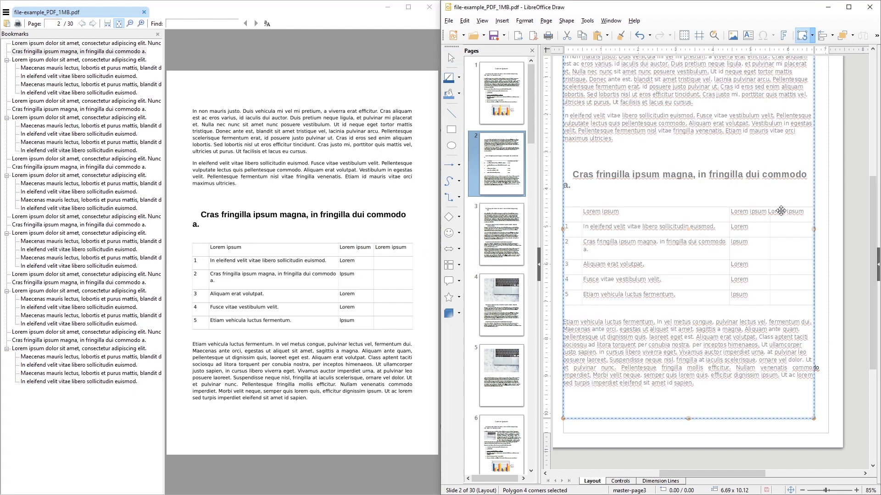
pyautogui.scroll(5, 780, 211)
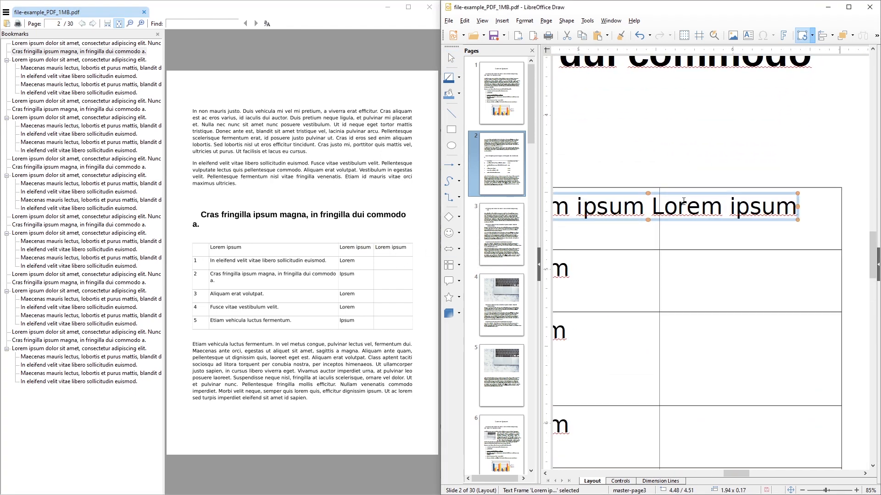
pyautogui.click(652, 205)
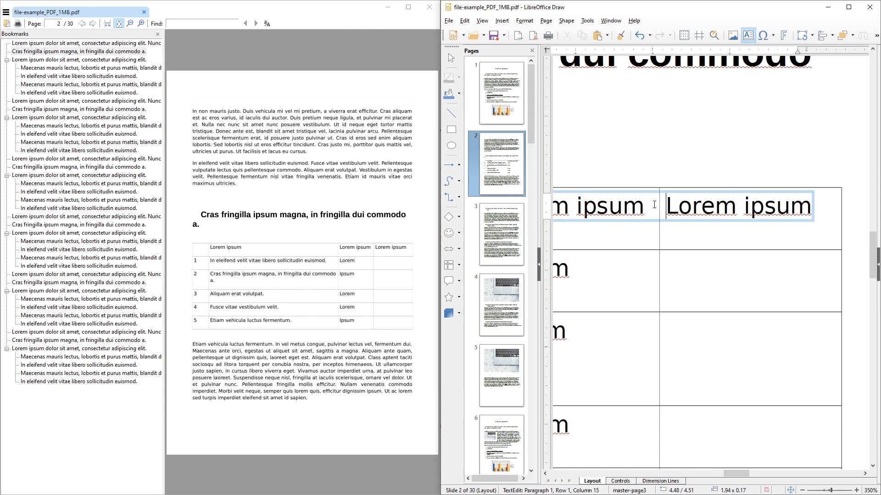
pyautogui.click(710, 155)
pyautogui.scroll(-6, 785, 162)
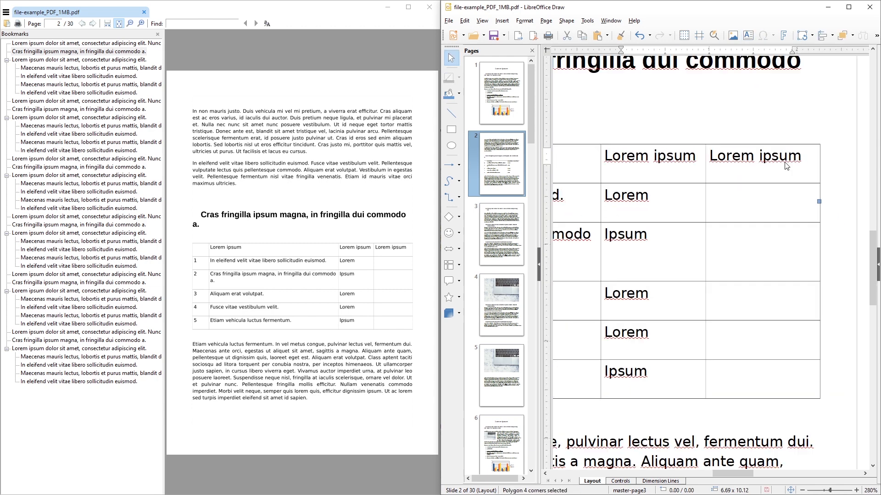
pyautogui.scroll(-5, 732, 163)
pyautogui.click(860, 356)
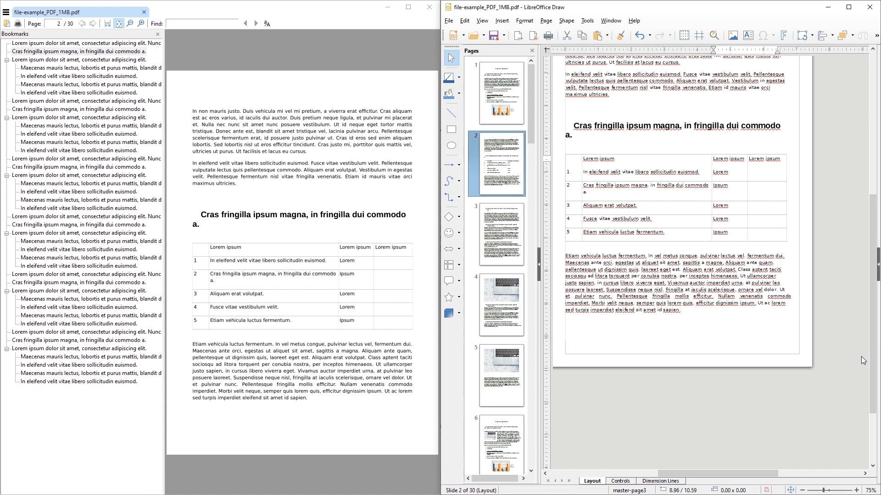
# Browse the pages in Draw and in the PDF viewer to compare their text and image layout
pyautogui.scroll(-5, 856, 351)
pyautogui.scroll(4, 855, 349)
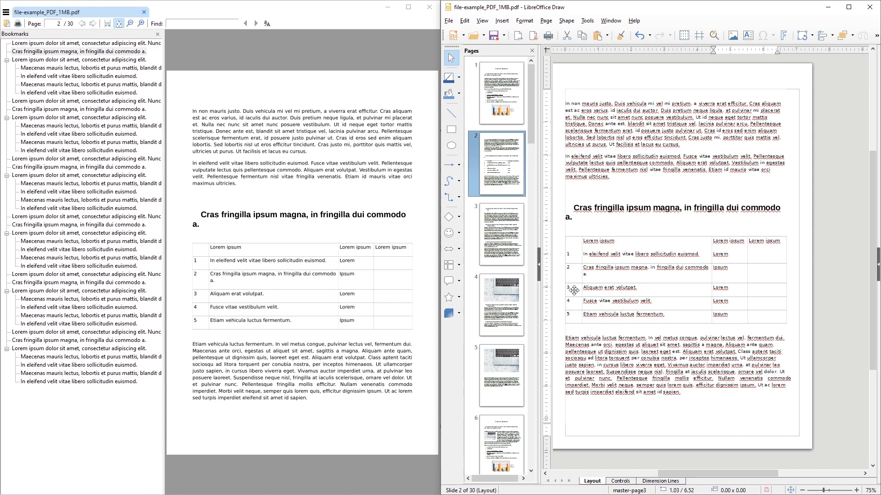
pyautogui.click(518, 239)
pyautogui.click(505, 305)
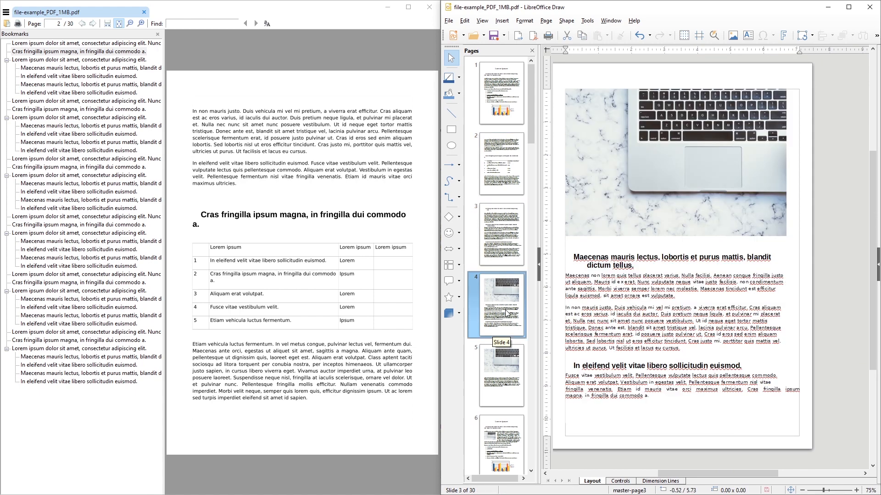
pyautogui.click(499, 351)
pyautogui.scroll(-20, 284, 229)
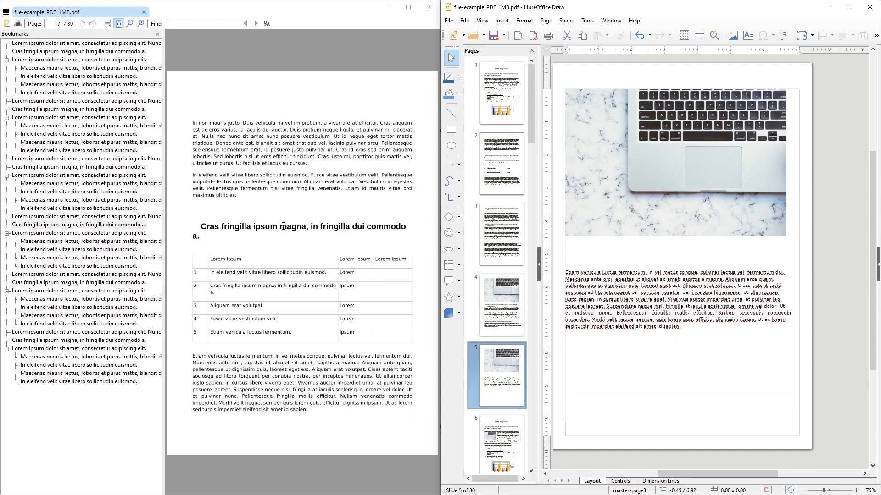
pyautogui.scroll(-4, 283, 226)
pyautogui.scroll(2, 283, 226)
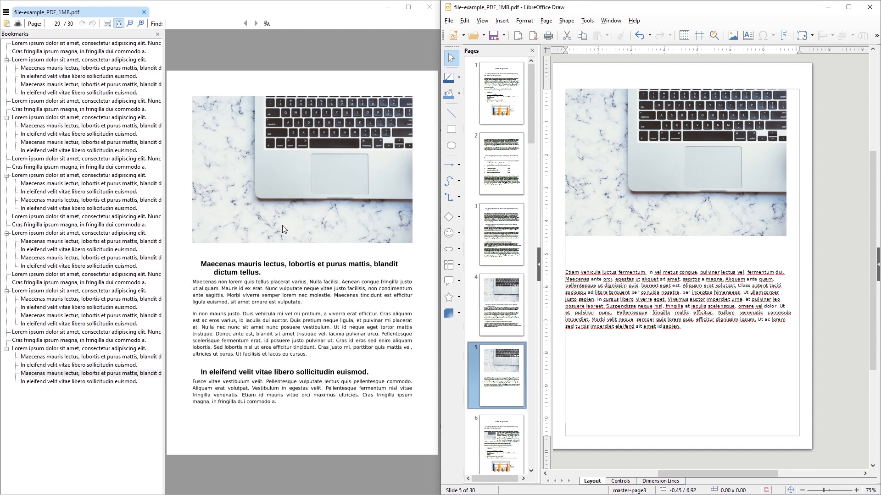
# Replace the laptop photo on page 29 with the cute-little-cat-at-home picture from the PDF folder
pyautogui.scroll(-20, 692, 221)
pyautogui.rightClick(675, 211)
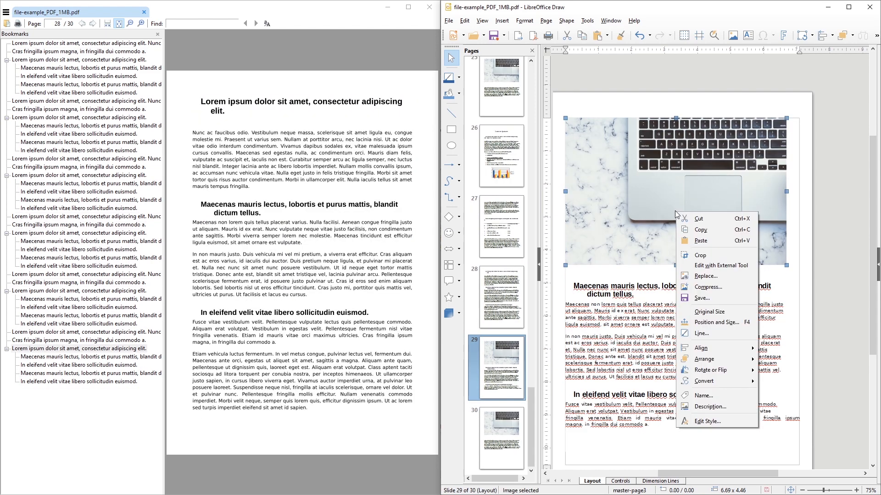
pyautogui.click(706, 277)
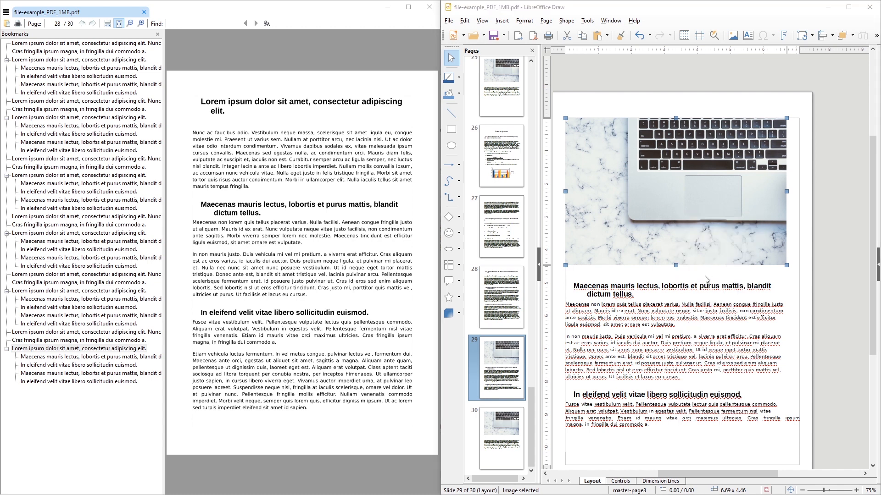
pyautogui.doubleClick(571, 80)
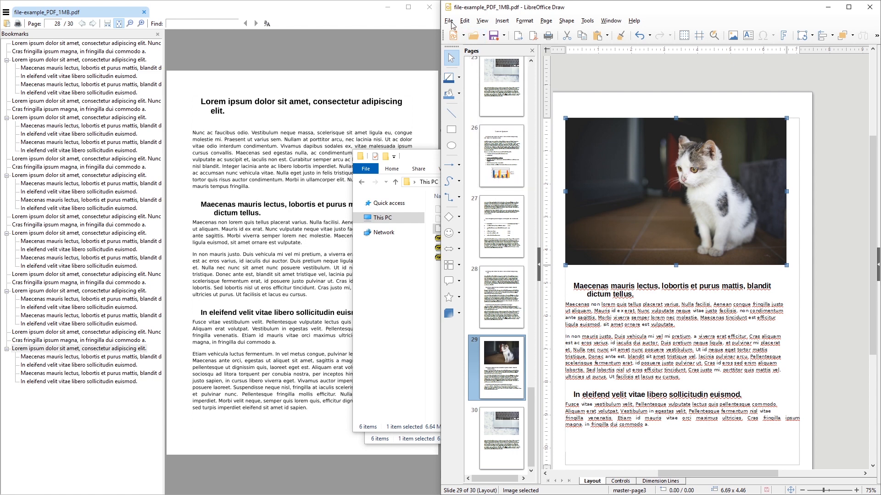
# Export the document directly to the PDF folder as file-example_PDF_1MB-edited.pdf
pyautogui.click(518, 35)
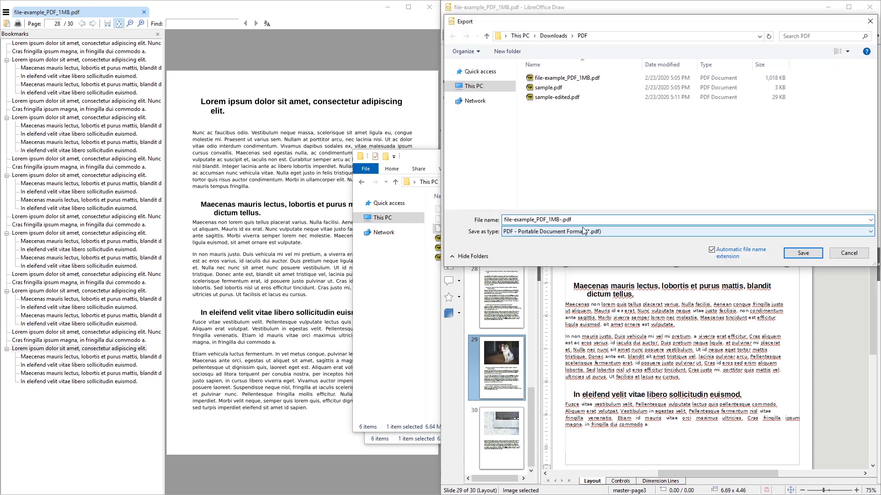
pyautogui.write('edited')
pyautogui.press('Return')
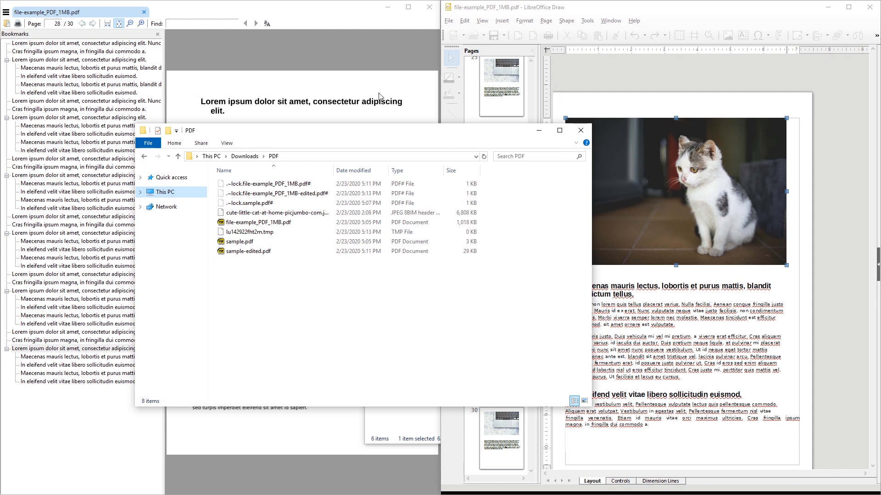
# Open file-example_PDF_1MB-edited.pdf from the PDF folder in the PDF viewer and compare it with the original in a maximized window
pyautogui.click(276, 231)
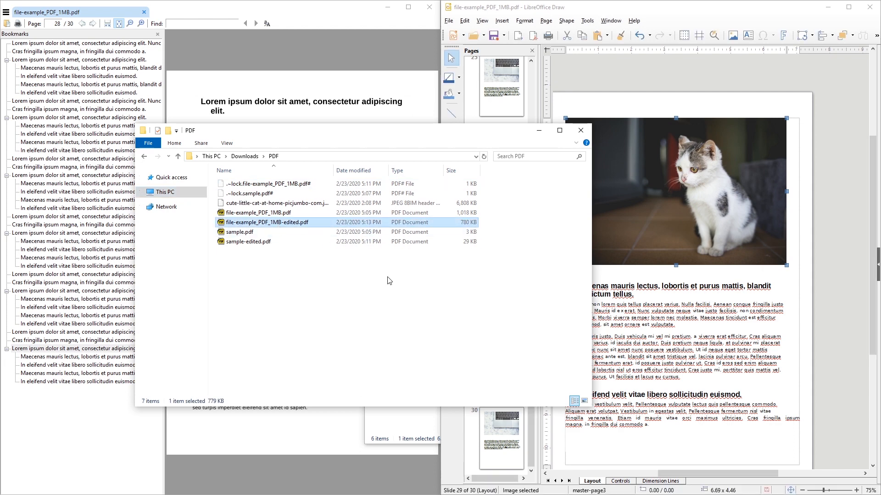
pyautogui.press('Return')
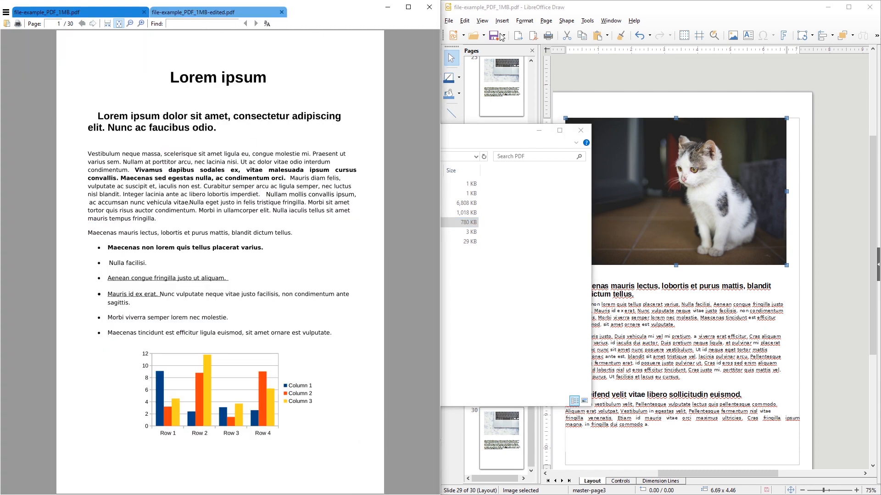
pyautogui.click(408, 7)
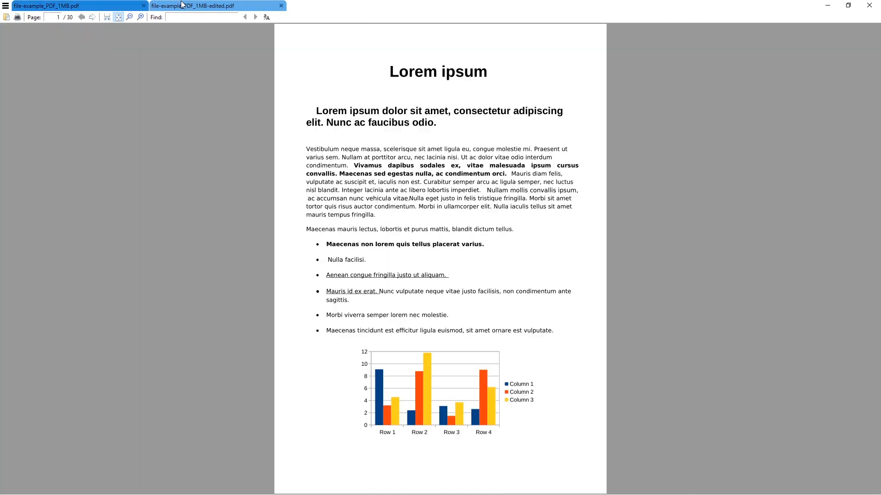
pyautogui.click(176, 6)
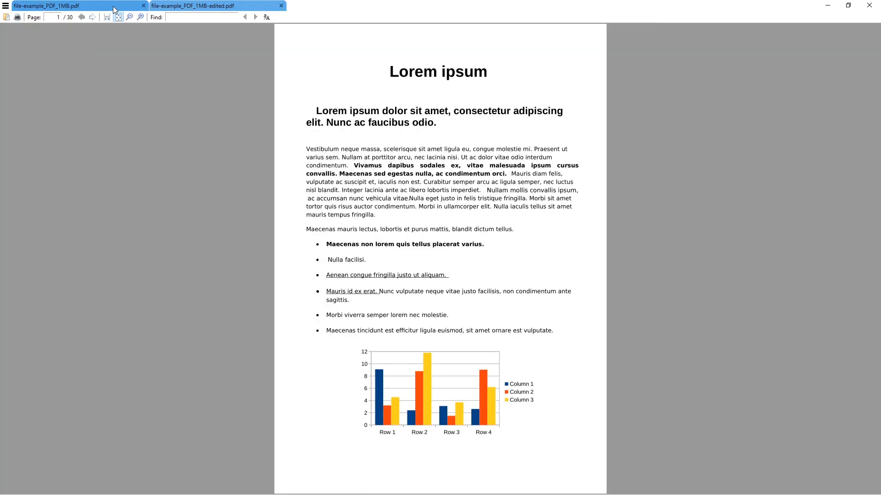
pyautogui.click(113, 7)
# Switch back to Draw, open the PDF export options for the document and enable exporting bookmarks
pyautogui.hotkey('alt', 'Tab')
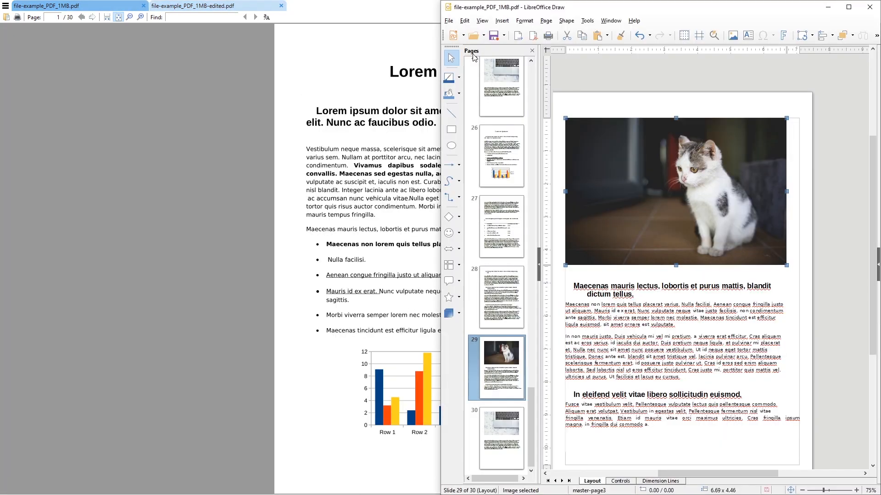
pyautogui.click(449, 21)
pyautogui.moveTo(482, 21)
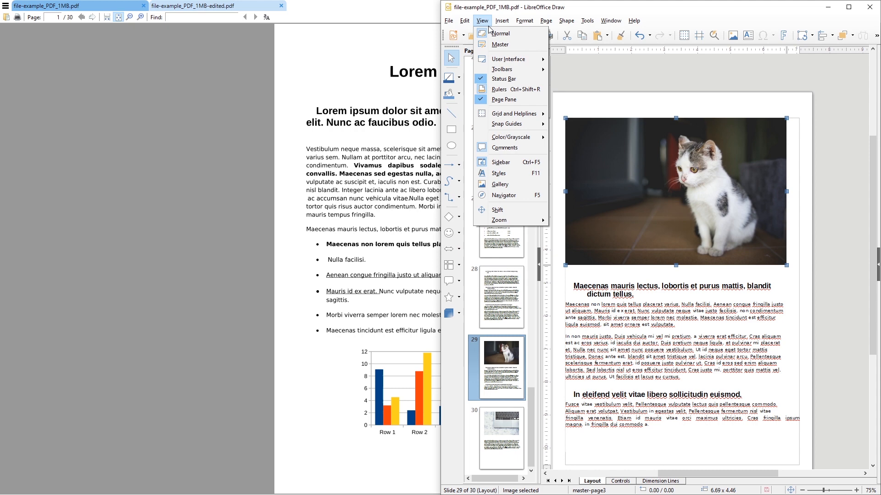
pyautogui.click(524, 20)
pyautogui.click(449, 23)
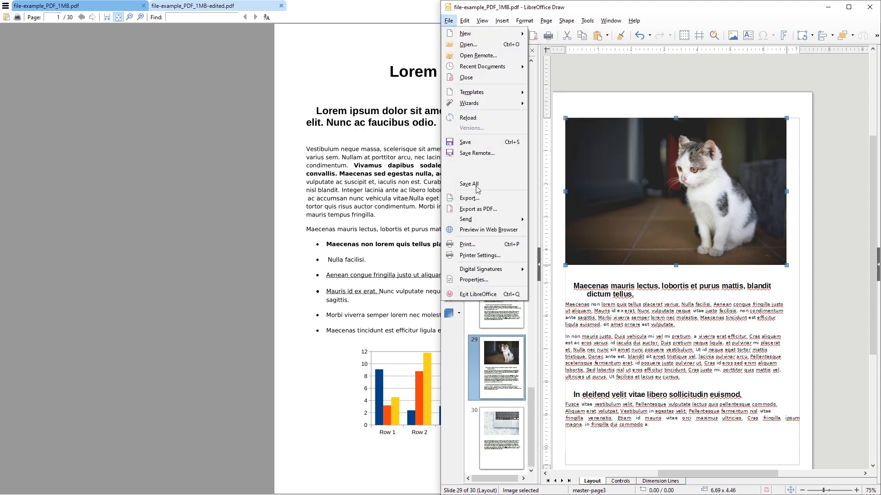
pyautogui.click(477, 209)
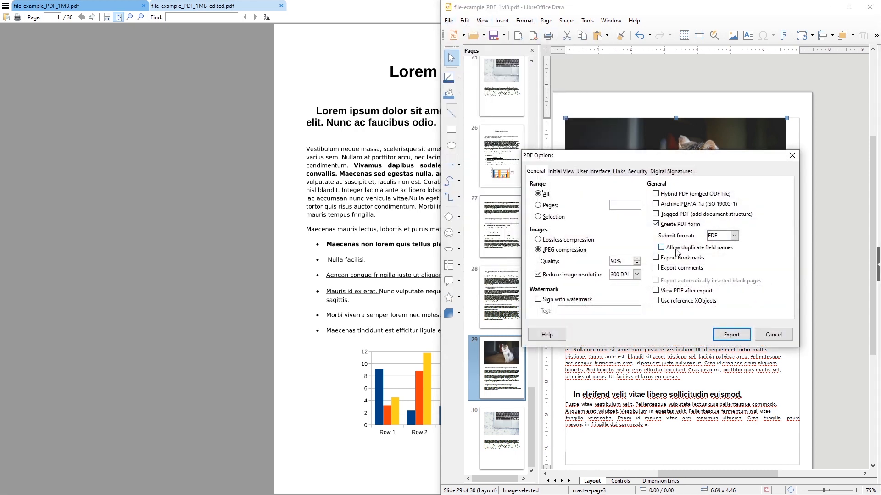
pyautogui.click(673, 258)
# Review the user interface, security and digital signature export options, and set the form submit format to PDF
pyautogui.click(596, 172)
pyautogui.click(635, 171)
pyautogui.click(661, 172)
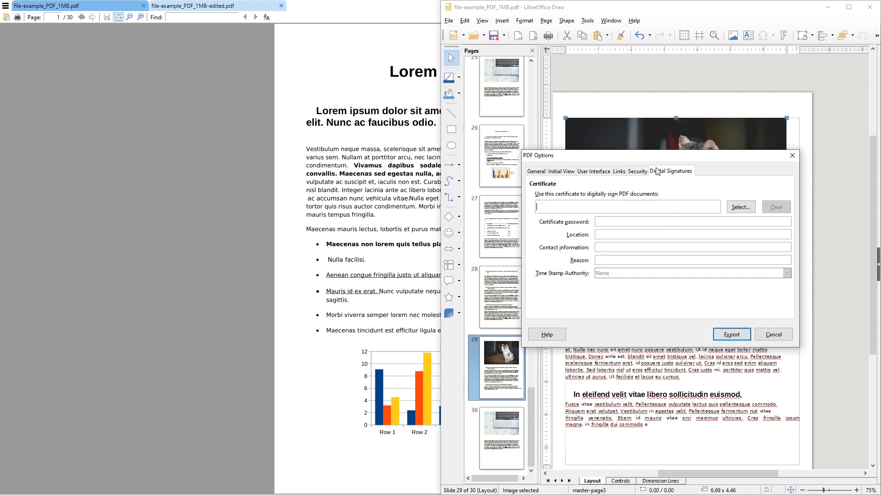
pyautogui.click(540, 174)
pyautogui.click(722, 235)
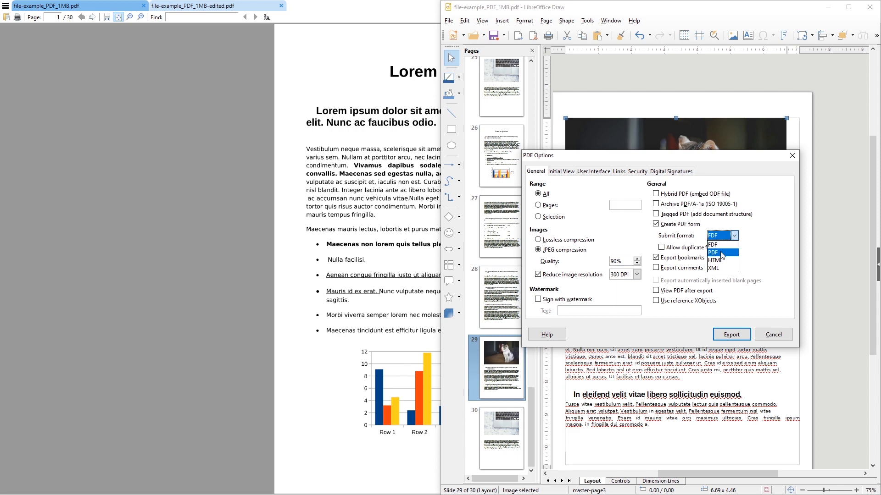
pyautogui.click(726, 253)
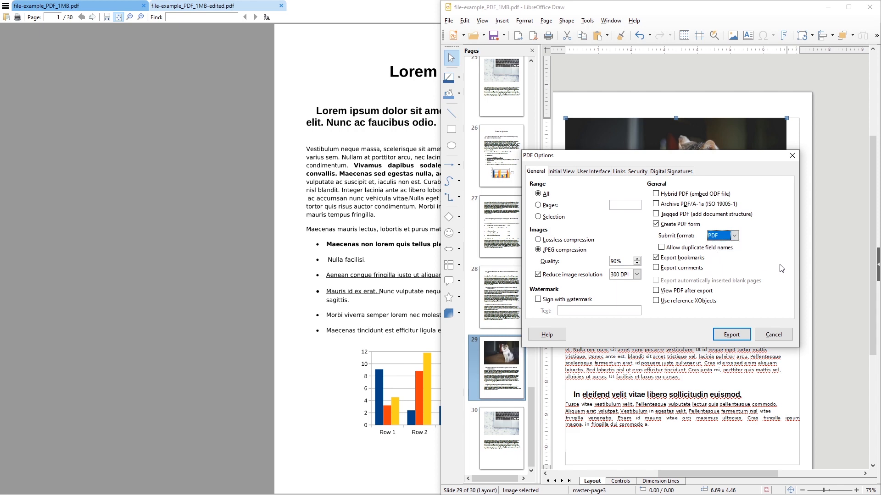
# Export the document with these options as file-example_PDF_1MB-edited2.pdf in the PDF folder
pyautogui.press('Return')
pyautogui.press('Right')
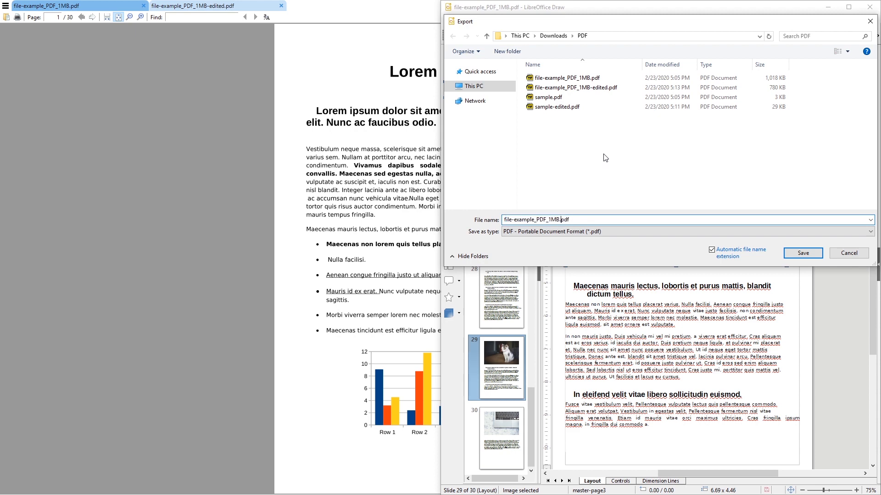
pyautogui.write('-edited2')
pyautogui.press('Return')
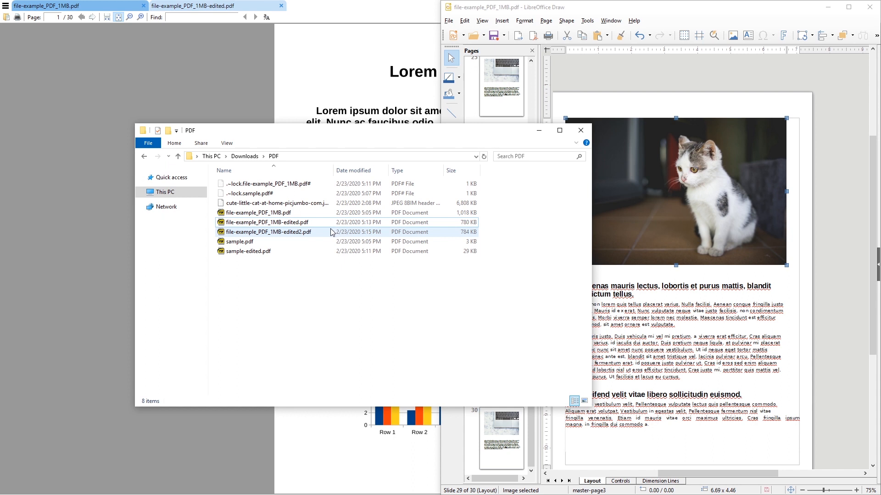
# Open file-example_PDF_1MB-edited2.pdf in the PDF viewer and compare its bookmarks with the original's
pyautogui.moveTo(486, 210); pyautogui.dragTo(375, 234)
pyautogui.doubleClick(370, 234)
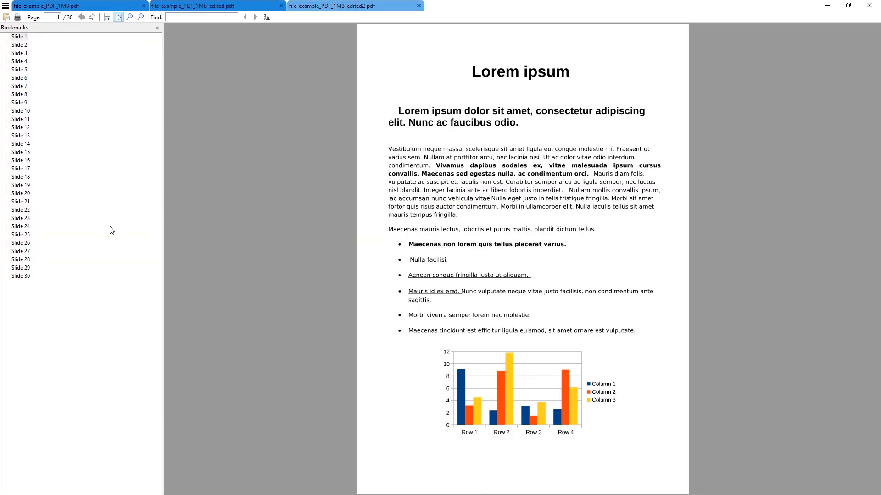
pyautogui.click(204, 5)
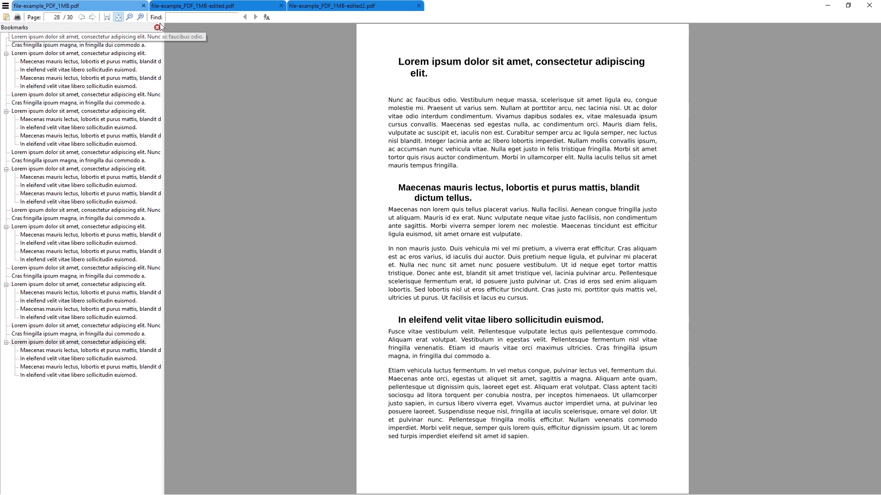
pyautogui.click(315, 5)
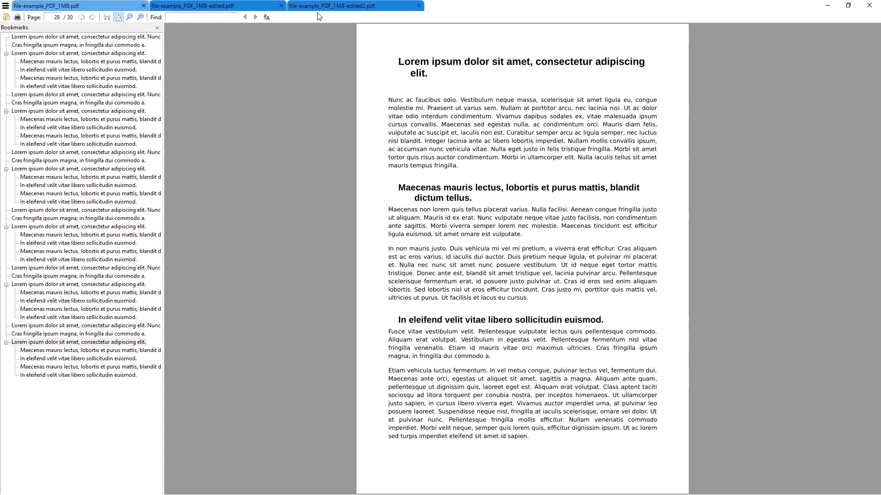
pyautogui.click(92, 7)
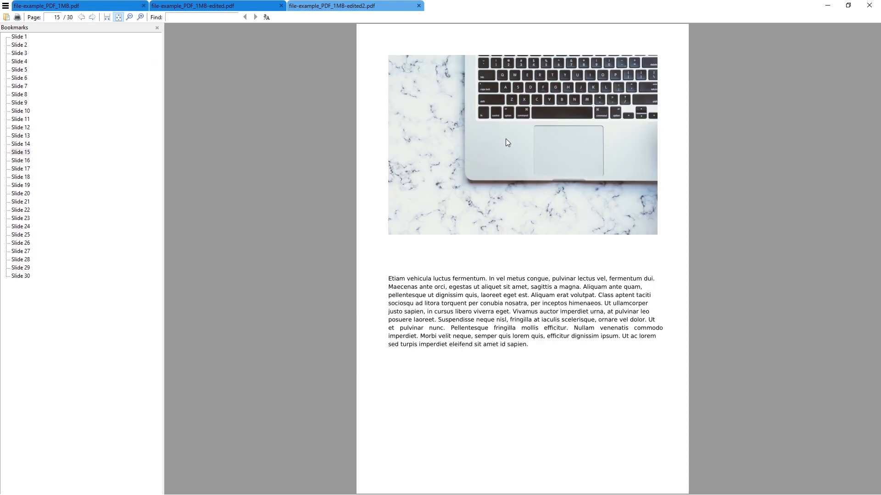
# Browse file-example_PDF_1MB-edited2.pdf to the replaced image on page 29 and return to page 1
pyautogui.scroll(-7, 506, 139)
pyautogui.scroll(-7, 530, 145)
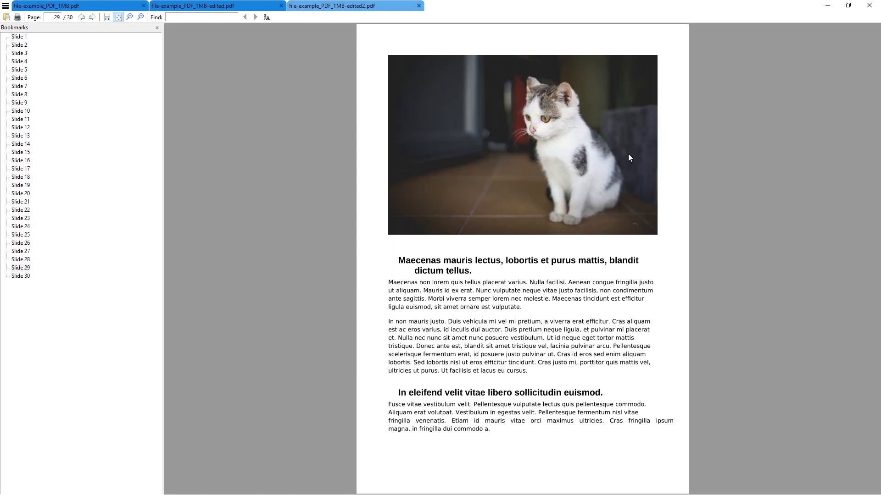
pyautogui.scroll(13, 628, 153)
pyautogui.scroll(15, 559, 201)
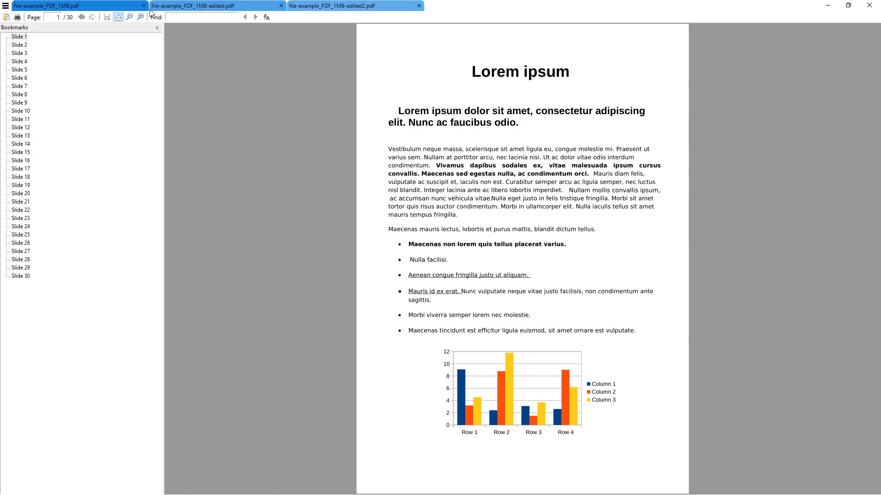
# Alternate between the original and file-example_PDF_1MB-edited2.pdf to compare text justification and the table on page 2
pyautogui.click(106, 7)
pyautogui.click(316, 6)
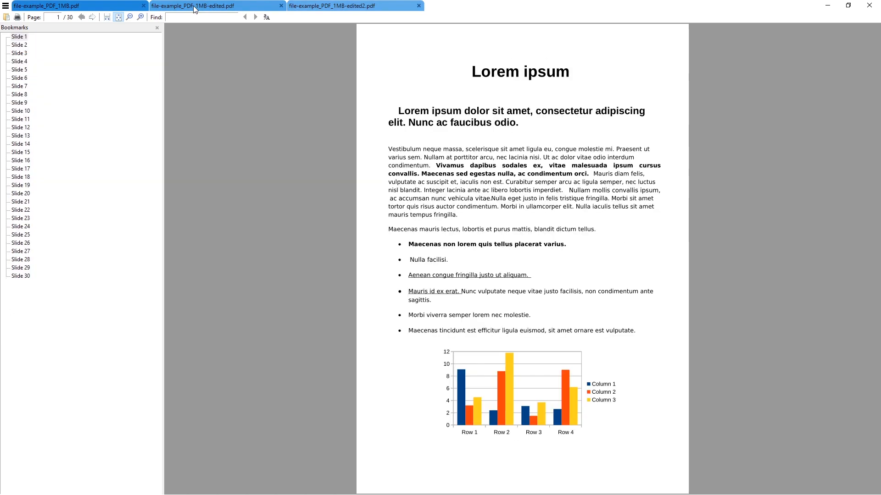
pyautogui.click(134, 6)
pyautogui.click(367, 8)
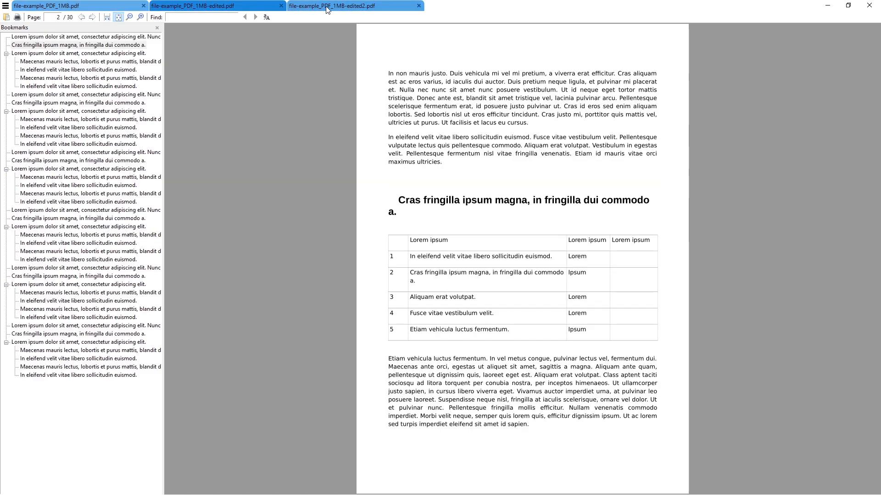
pyautogui.click(326, 6)
pyautogui.click(93, 6)
pyautogui.click(343, 6)
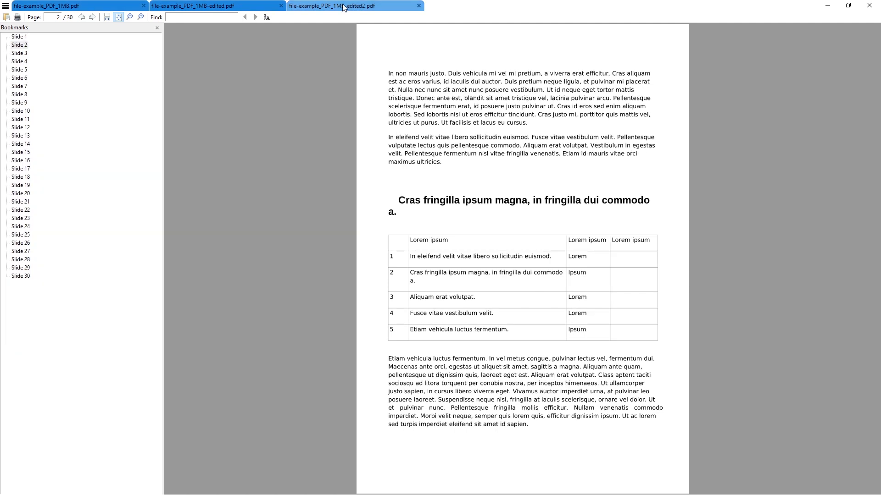
pyautogui.click(107, 6)
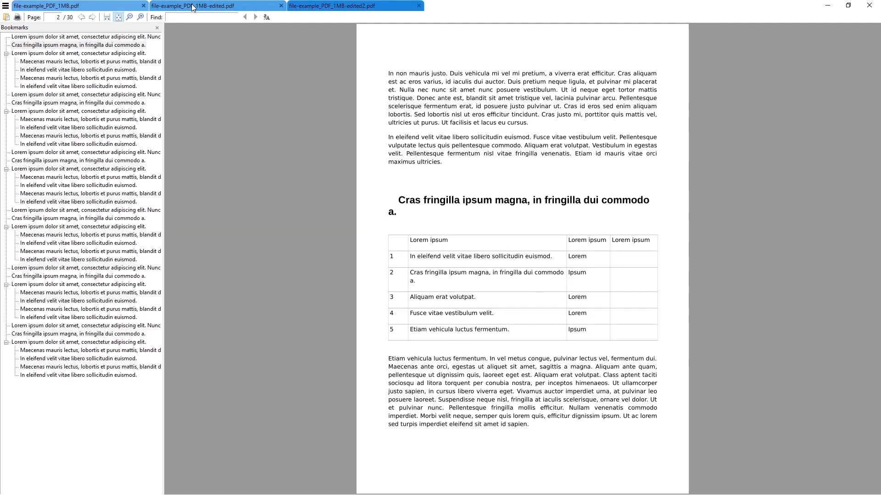
pyautogui.click(349, 8)
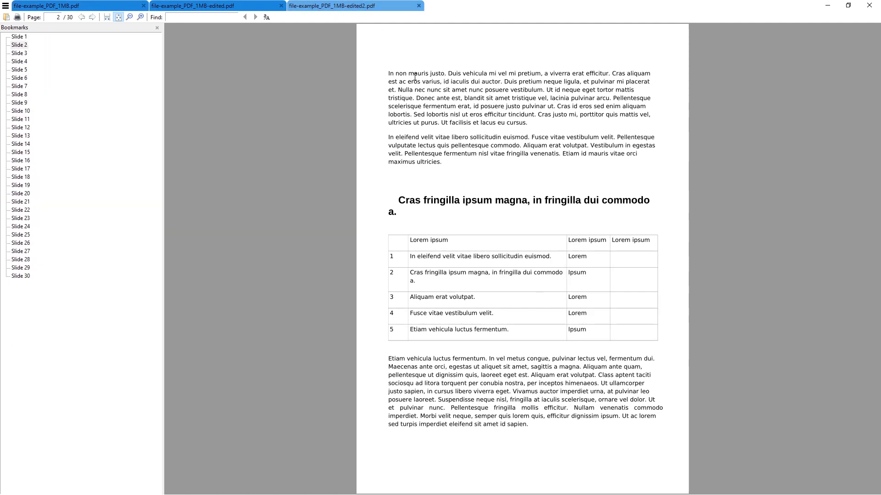
pyautogui.click(102, 8)
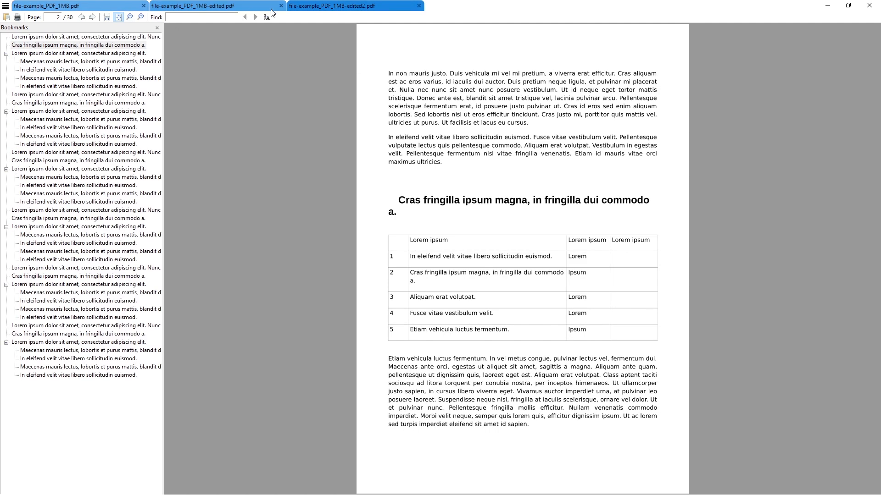
pyautogui.click(323, 7)
# Browse file-example_PDF_1MB-edited2.pdf and the original from page 1 to compare their text formatting, images and chart
pyautogui.scroll(-1, 405, 65)
pyautogui.press('Home')
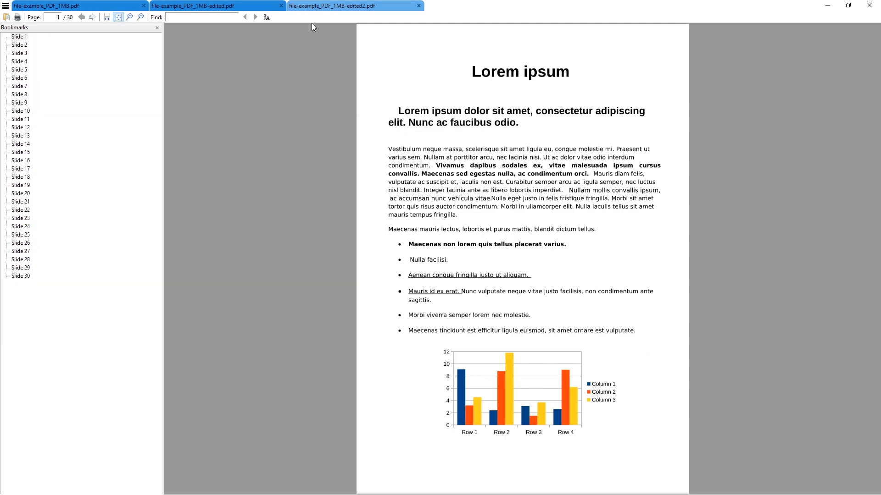
pyautogui.scroll(-12, 335, 61)
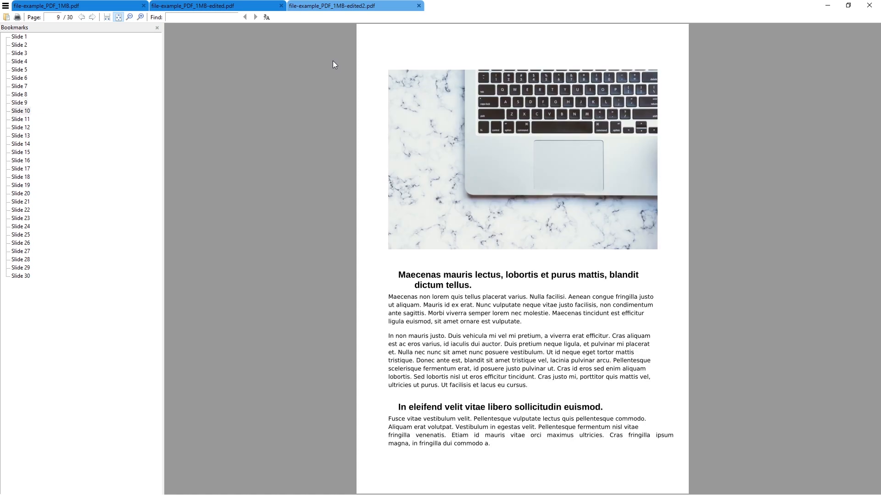
pyautogui.scroll(-4, 389, 41)
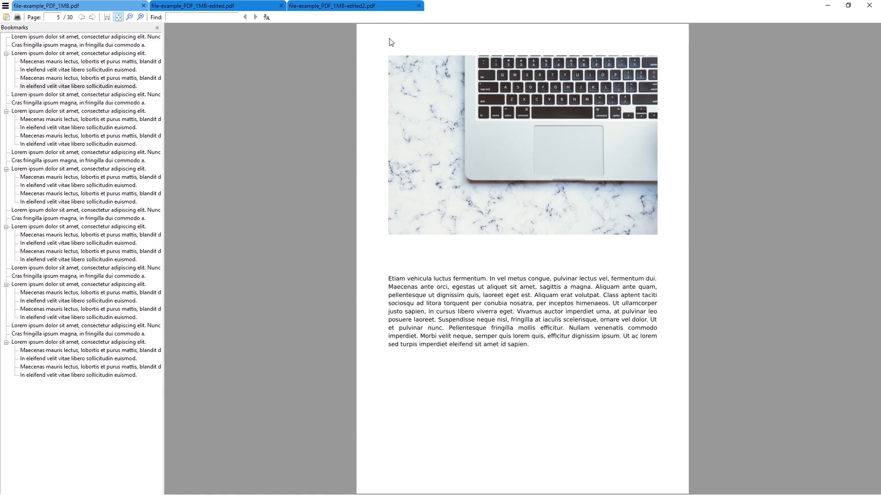
pyautogui.press('Home')
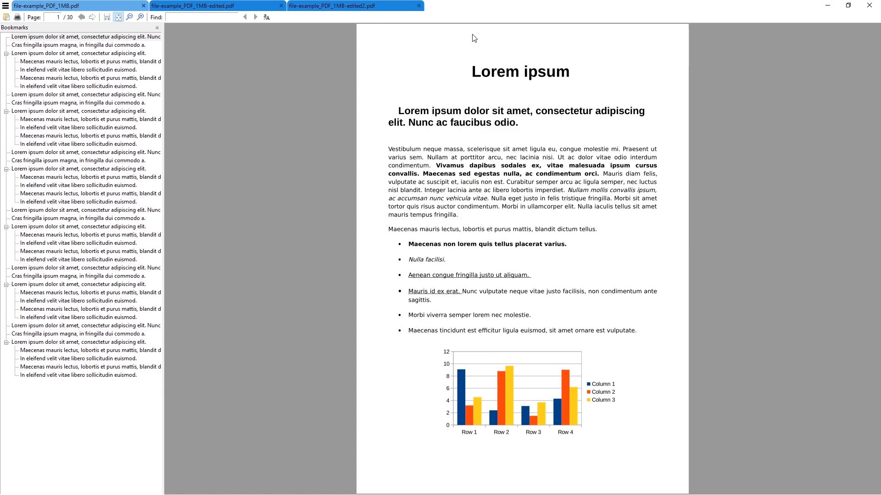
pyautogui.click(172, 6)
pyautogui.click(62, 7)
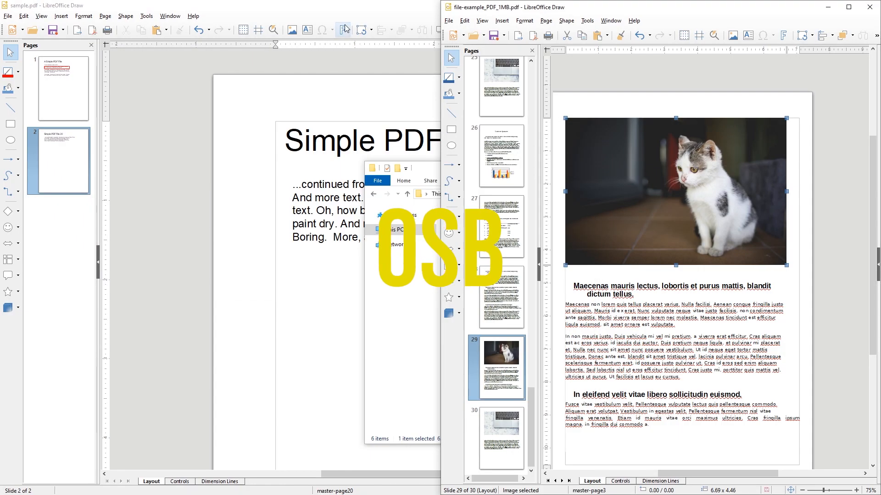
# Place the sample.pdf Draw window beside file-example_PDF_1MB.pdf, deselect the cat image and start closing file-example_PDF_1MB.pdf
pyautogui.doubleClick(355, 10)
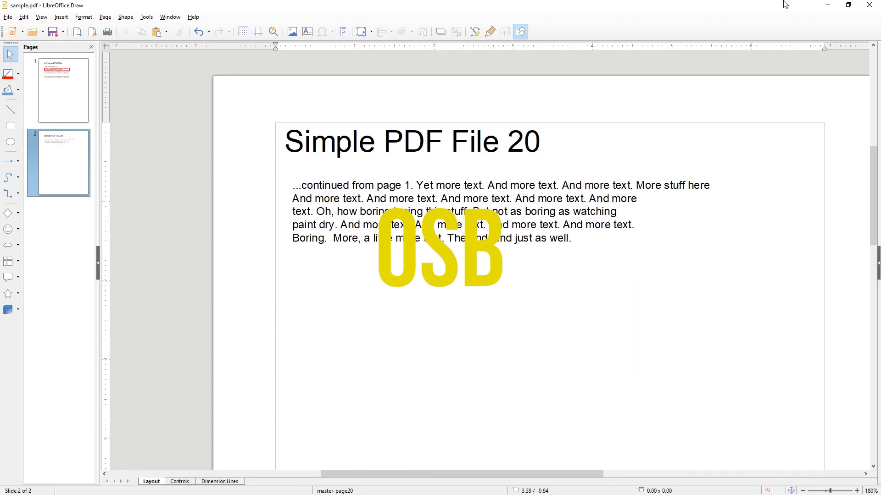
pyautogui.moveTo(785, 4); pyautogui.dragTo(0, 133)
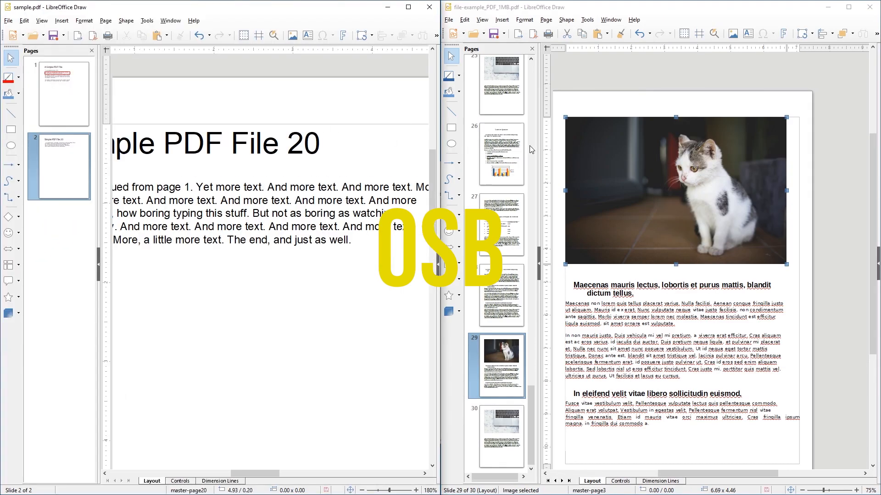
pyautogui.click(740, 91)
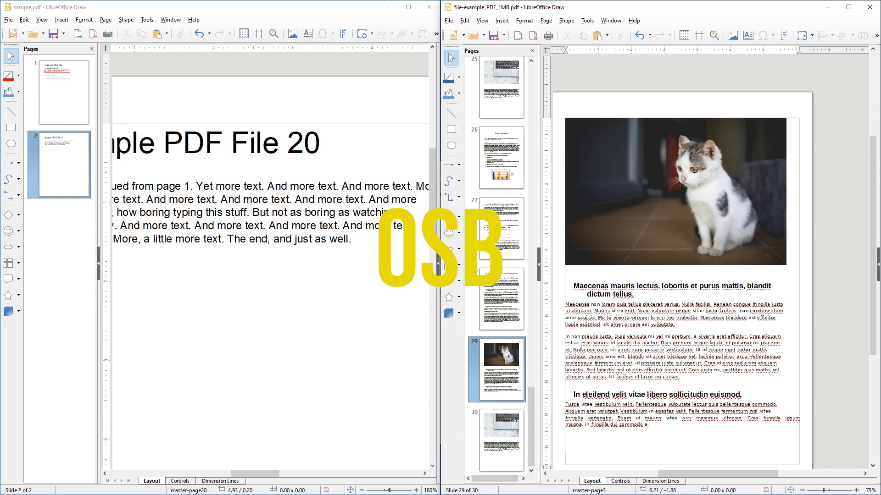
pyautogui.click(869, 7)
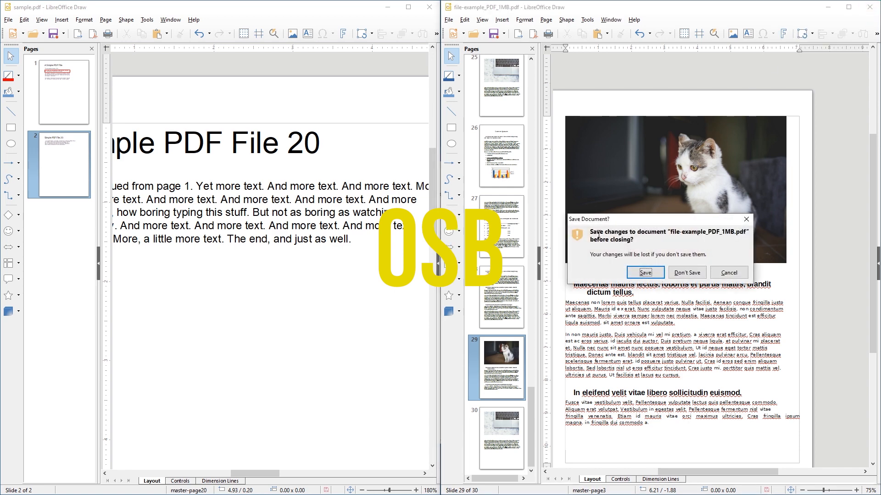